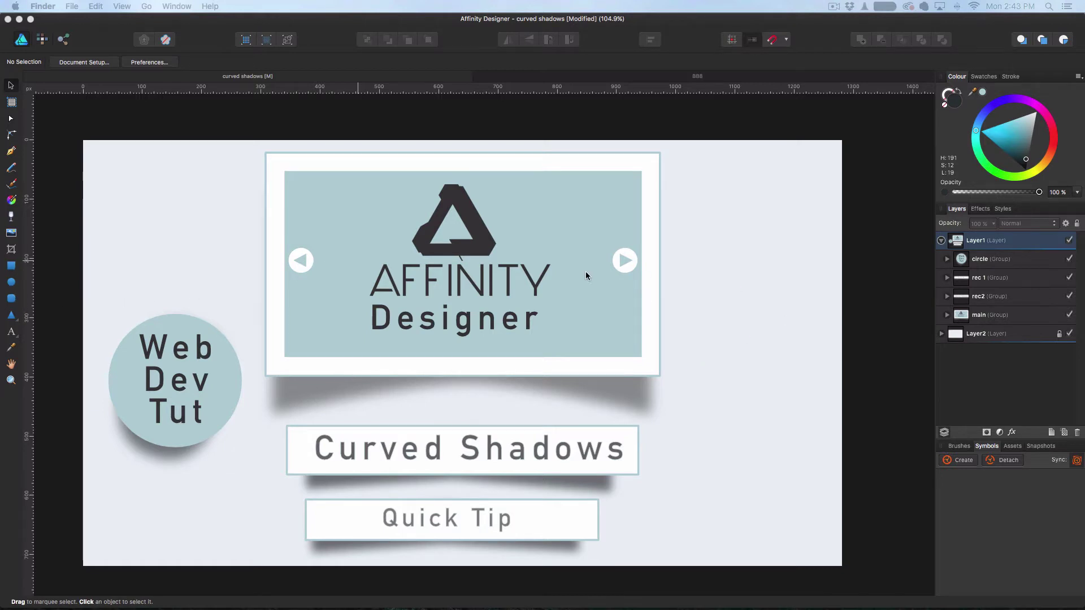
Step: Hide the main group holding the framed logo and add a new layer
click(941, 241)
click(941, 241)
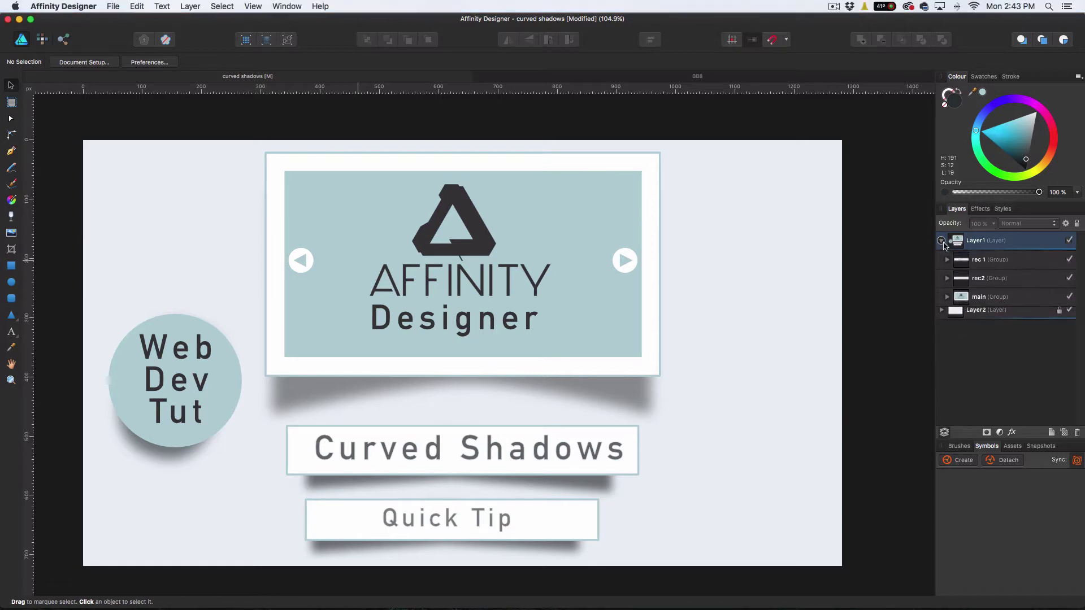
click(1070, 315)
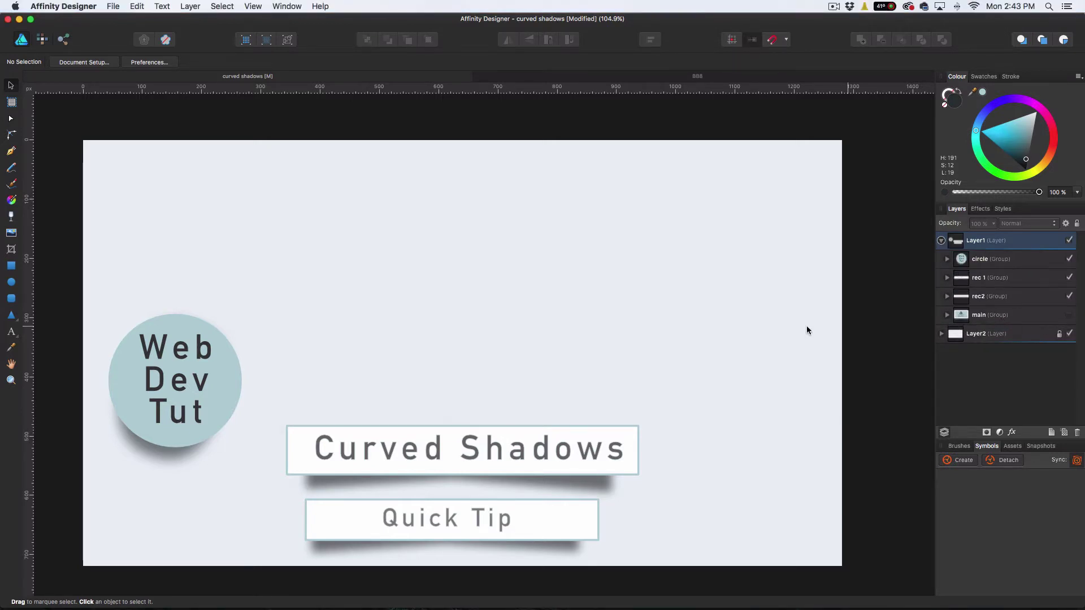
click(11, 265)
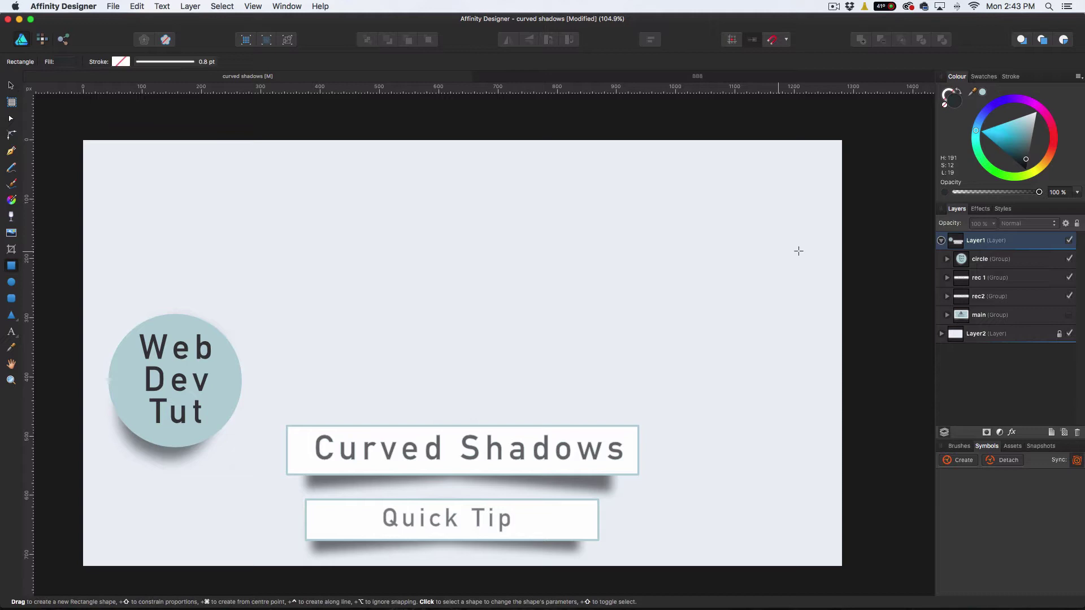
click(1053, 431)
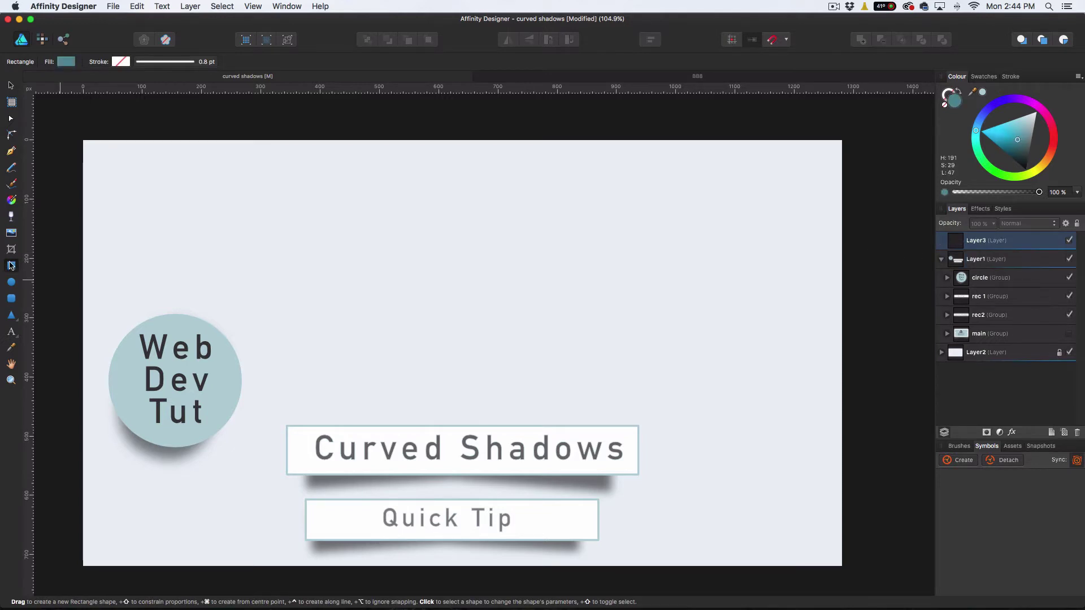
Step: Draw a large light-grey rectangle in the upper canvas and shift it up and left
drag(323, 178, 653, 371)
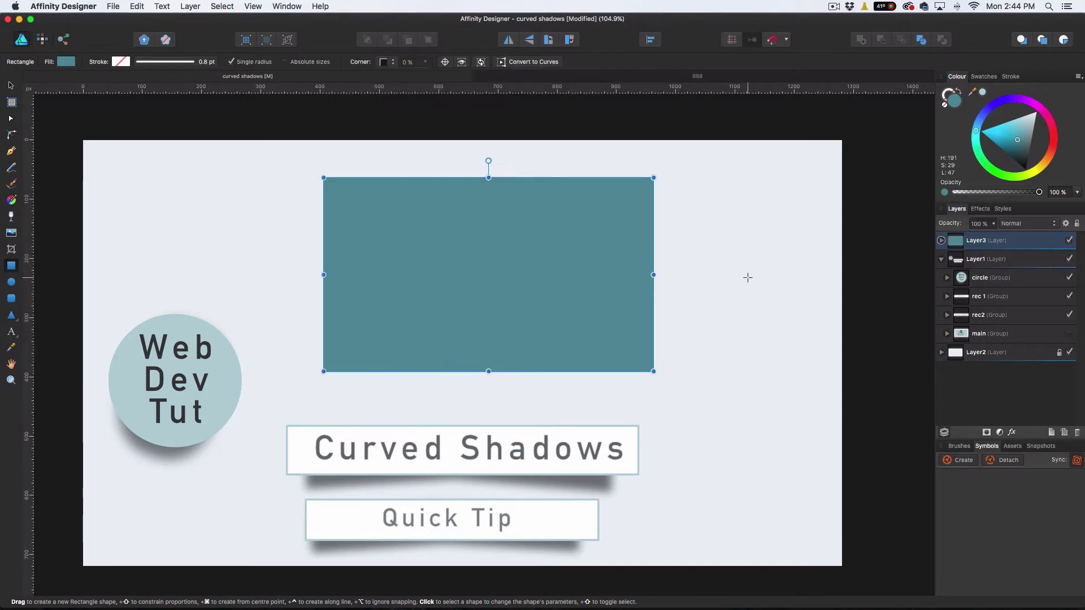
drag(1024, 143, 1034, 128)
click(9, 87)
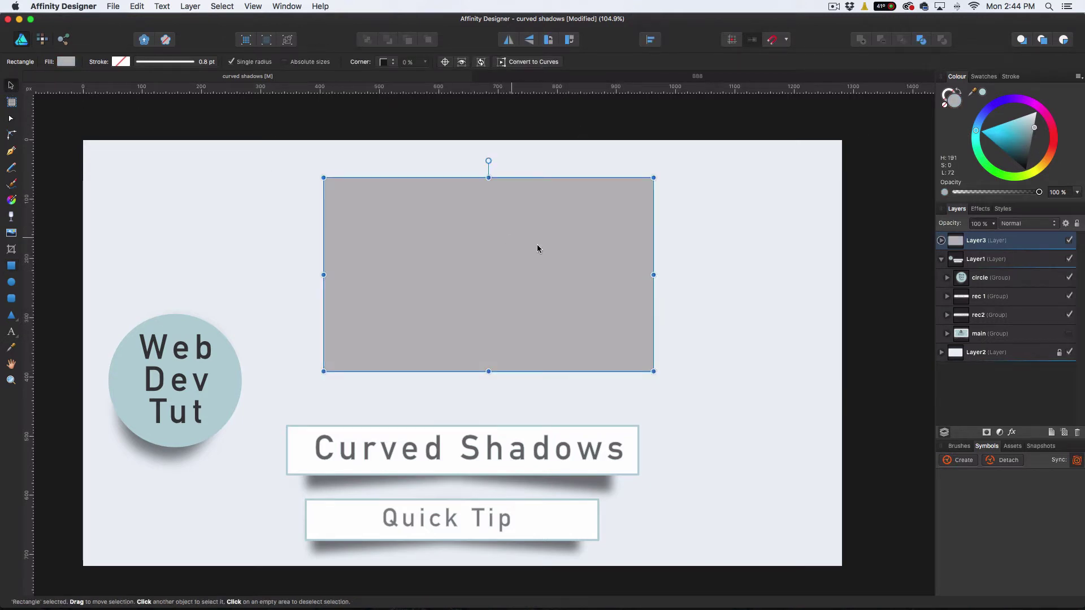
drag(538, 247, 507, 234)
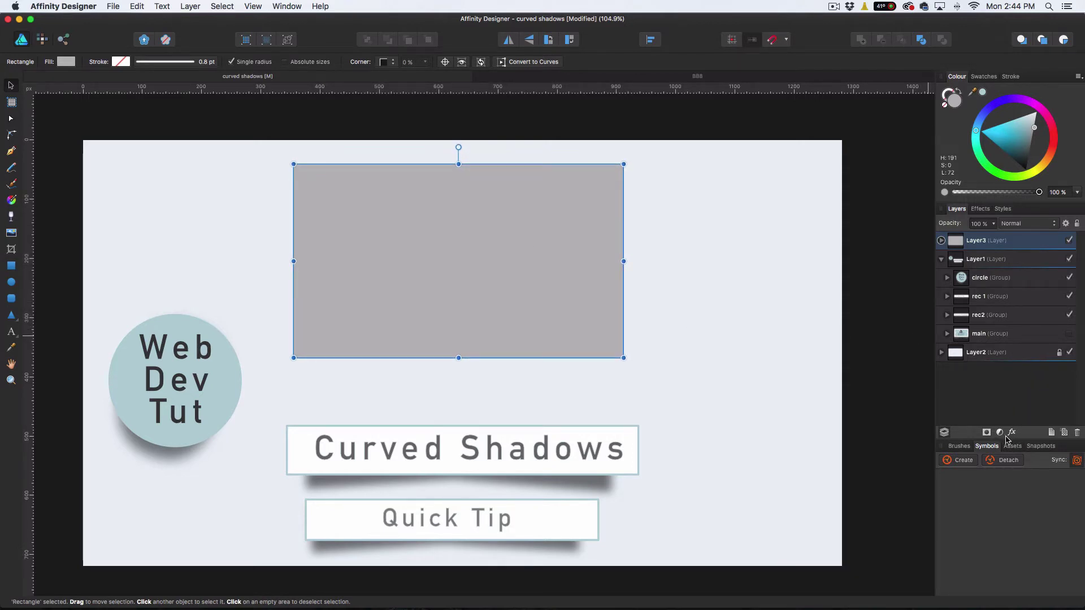
click(941, 241)
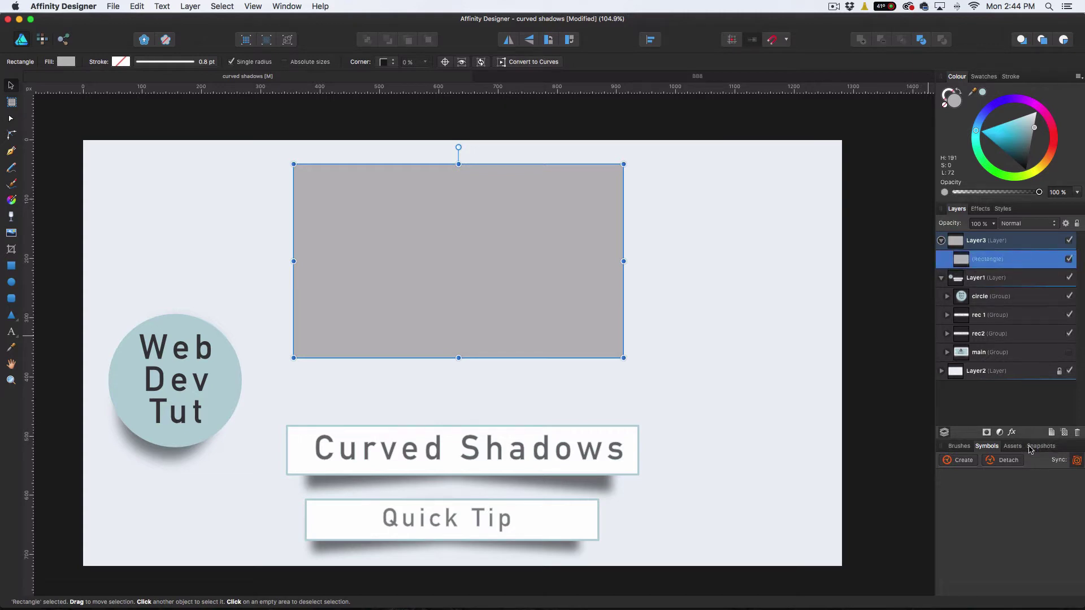
Step: Set the rectangle's outer shadow to 8.8 px radius, 14.7 px offset and 12% intensity, then switch it off
click(1013, 432)
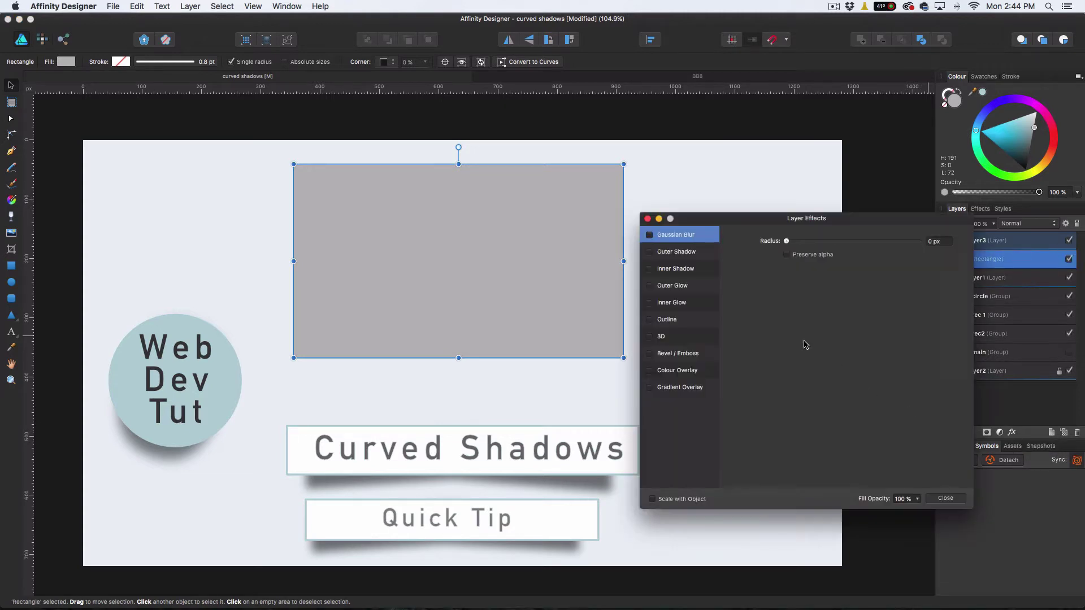
click(661, 255)
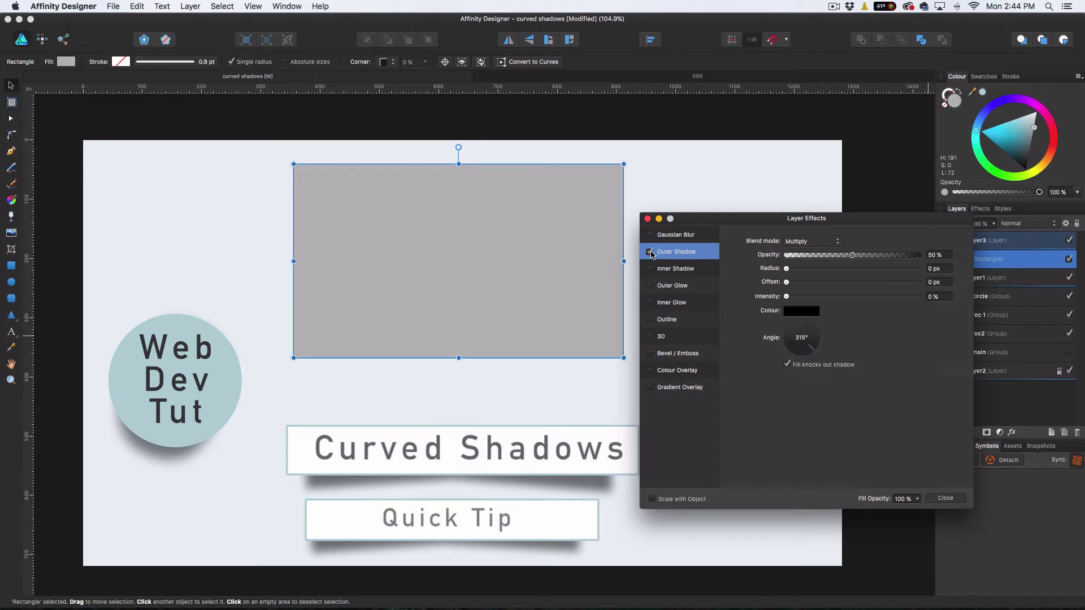
click(650, 252)
drag(788, 284, 841, 273)
drag(786, 297, 801, 297)
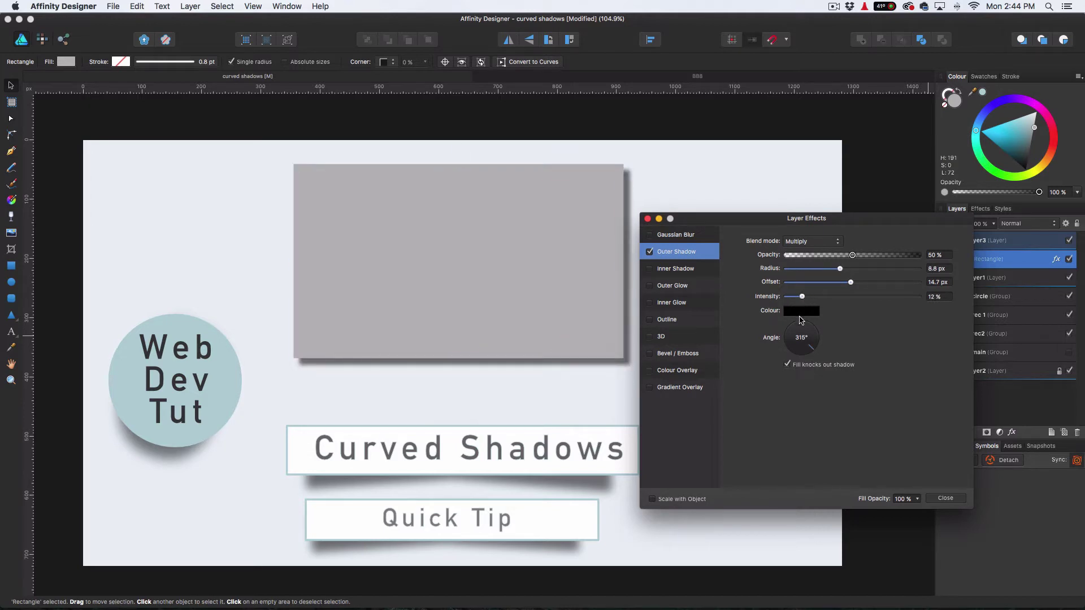
mouse_move(809, 346)
mouse_down()
mouse_move(802, 354)
mouse_move(811, 354)
mouse_up()
drag(717, 222, 749, 183)
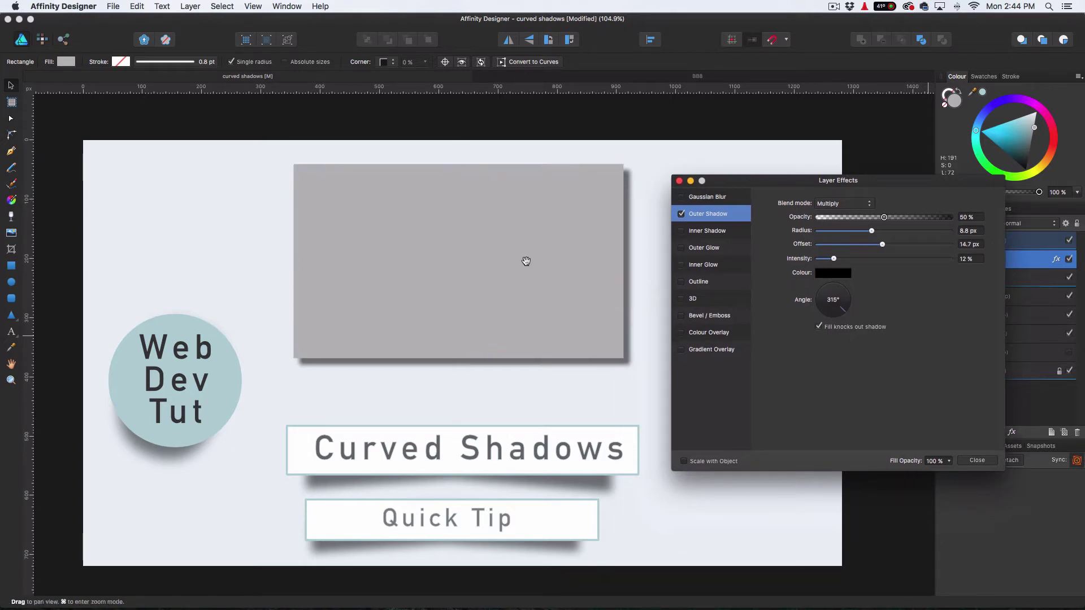
drag(526, 260, 450, 279)
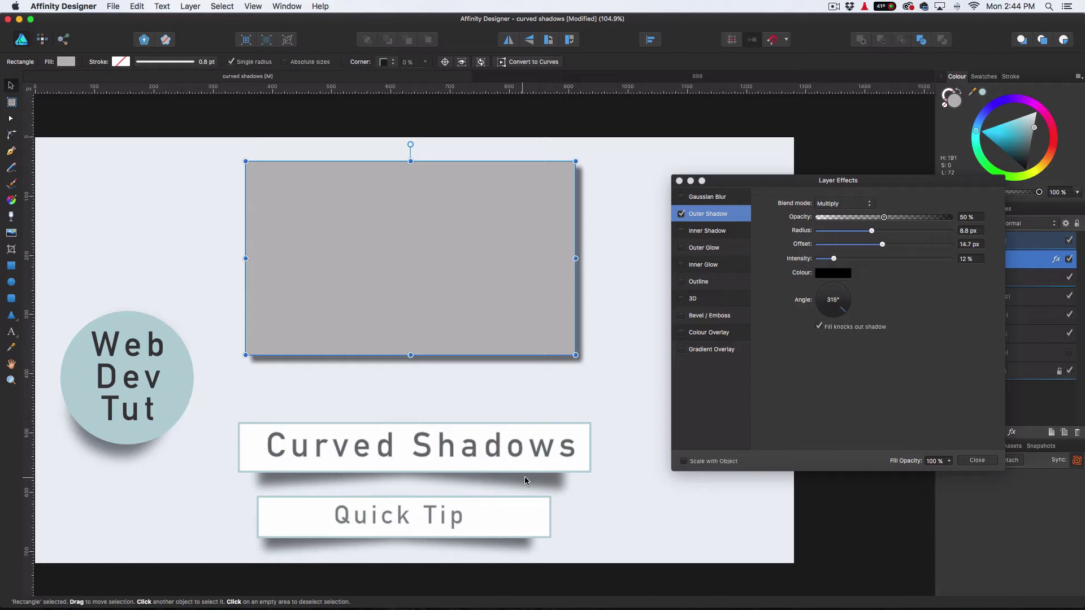
click(681, 214)
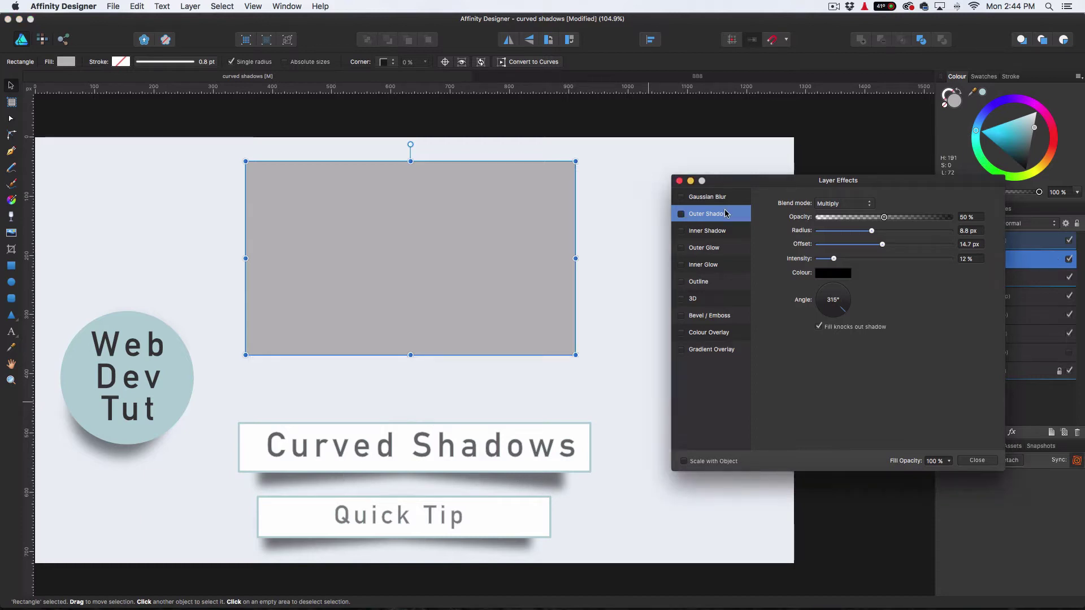
Step: Duplicate the grey rectangle with Edit > Duplicate
click(976, 461)
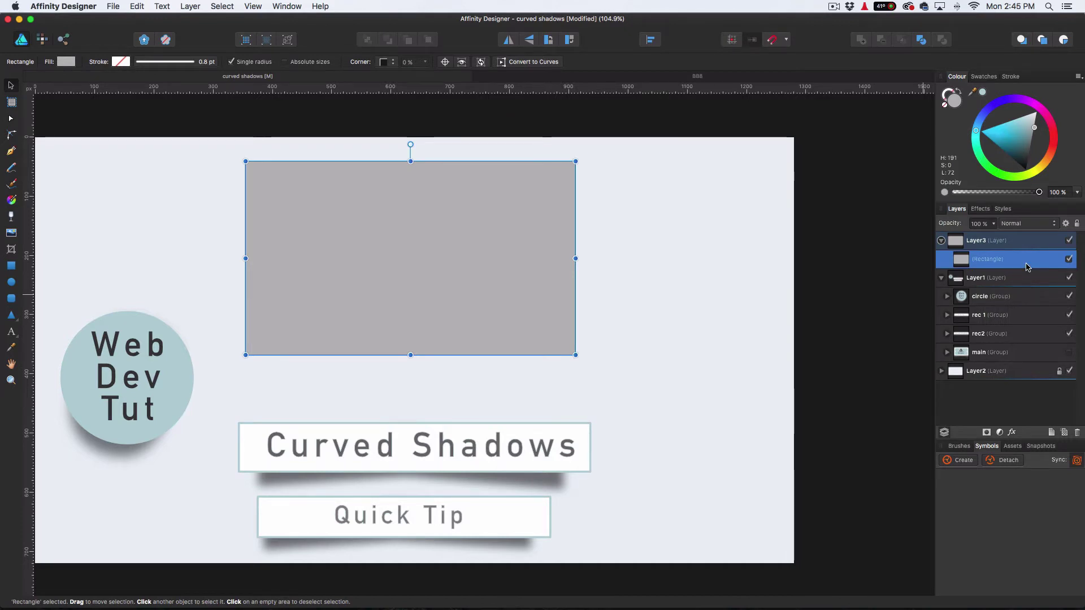
click(136, 8)
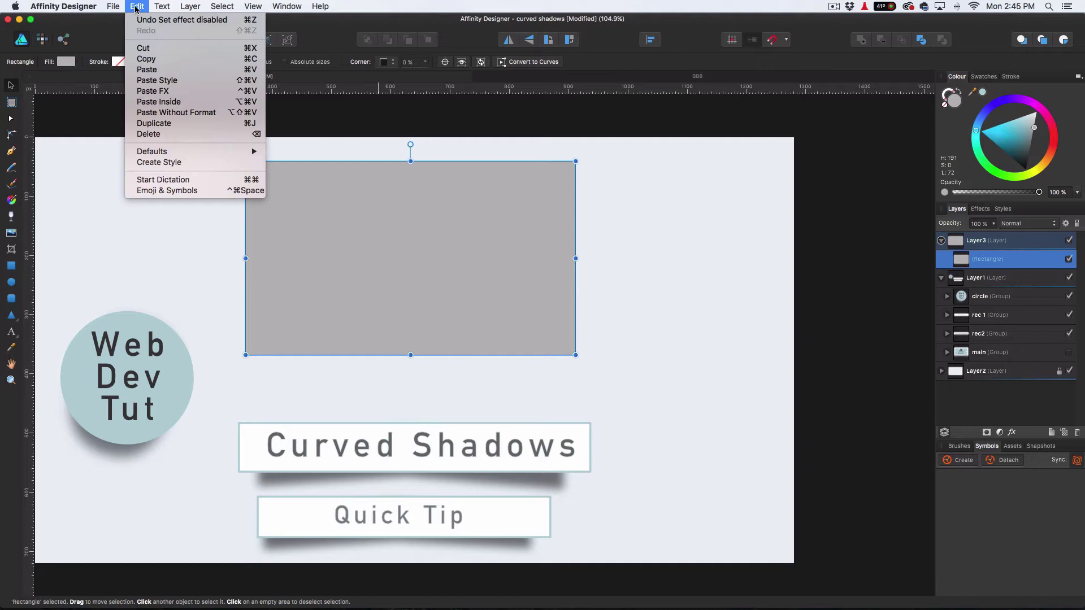
click(154, 123)
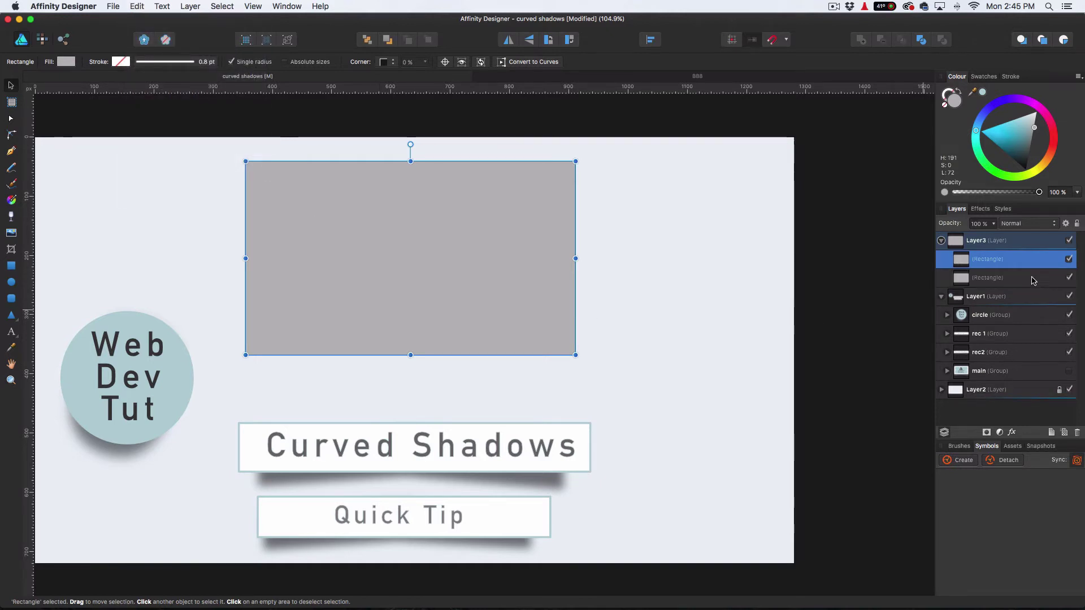
Step: Fill the lower copy near-black and give it a 6.5 px Gaussian Blur
click(1013, 281)
drag(1025, 151, 1025, 162)
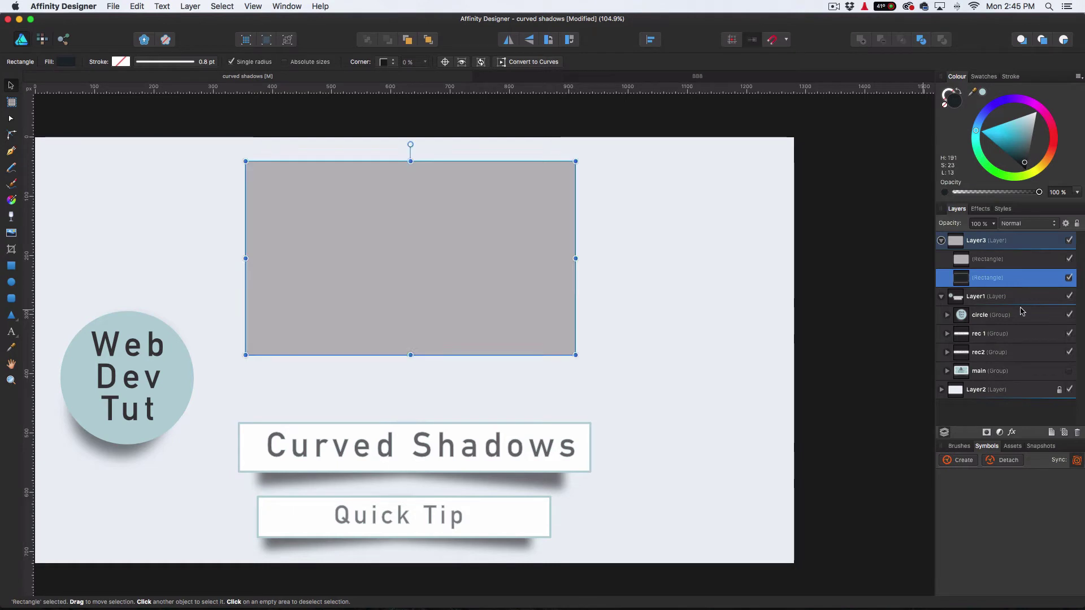
click(1011, 432)
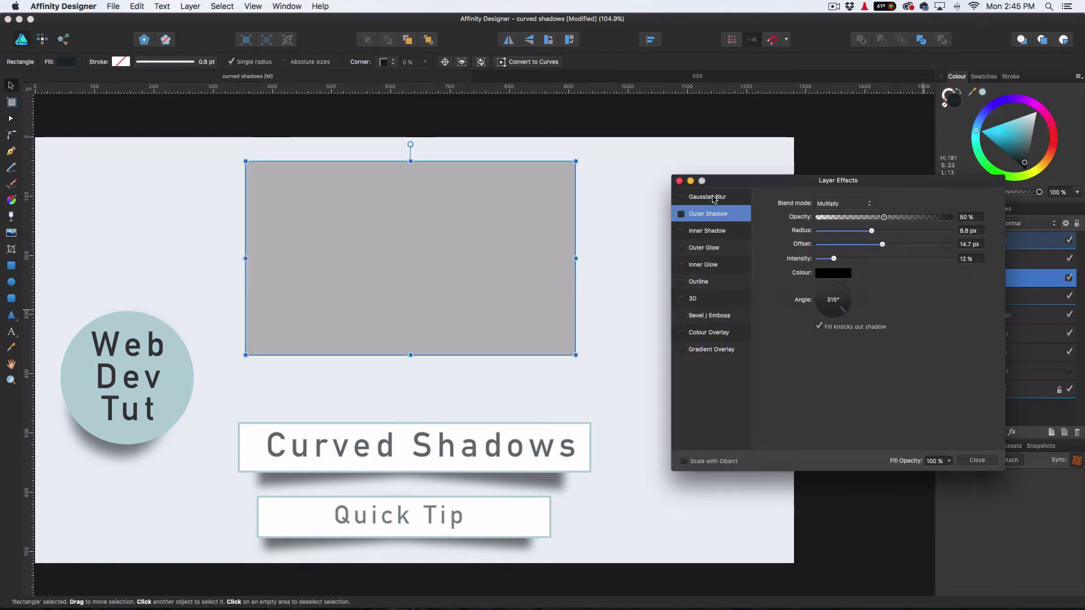
click(714, 199)
drag(821, 208, 867, 208)
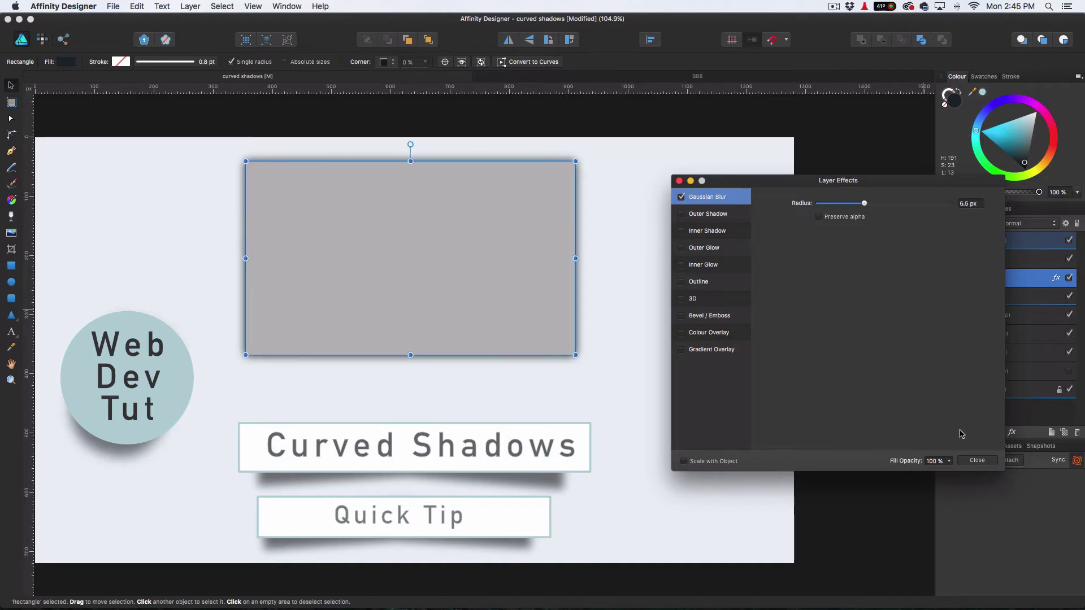
click(977, 460)
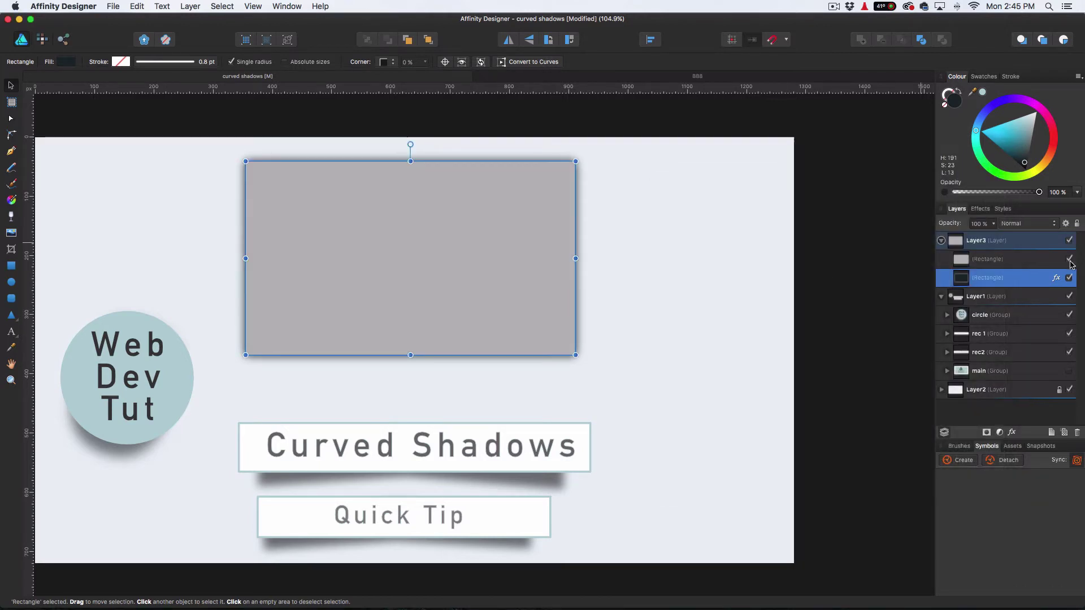
Step: Hide the grey rectangle and convert the dark blurred copy to curves
click(1069, 258)
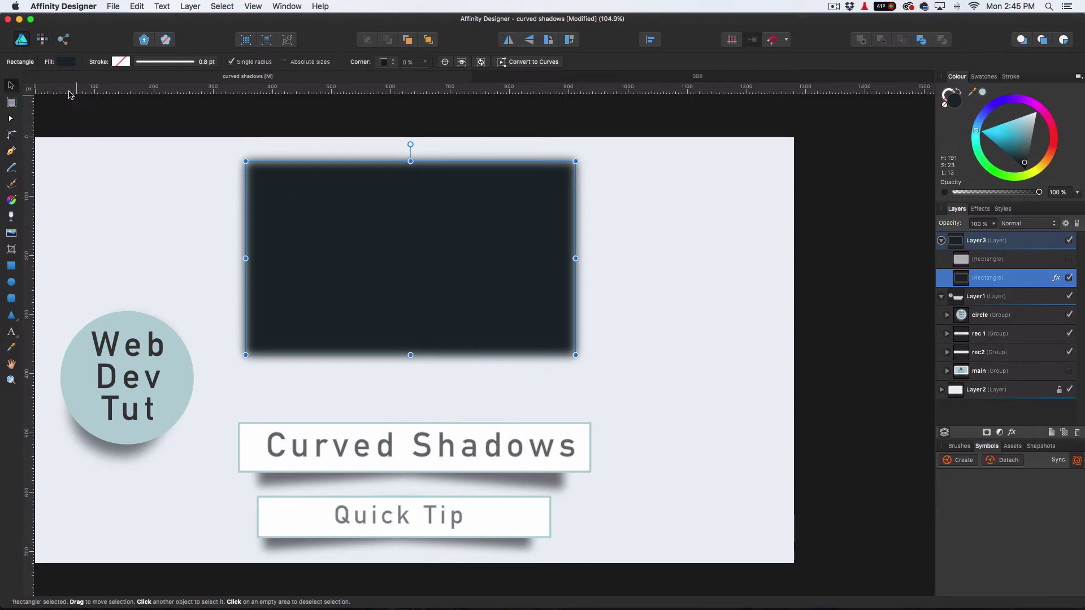
click(11, 118)
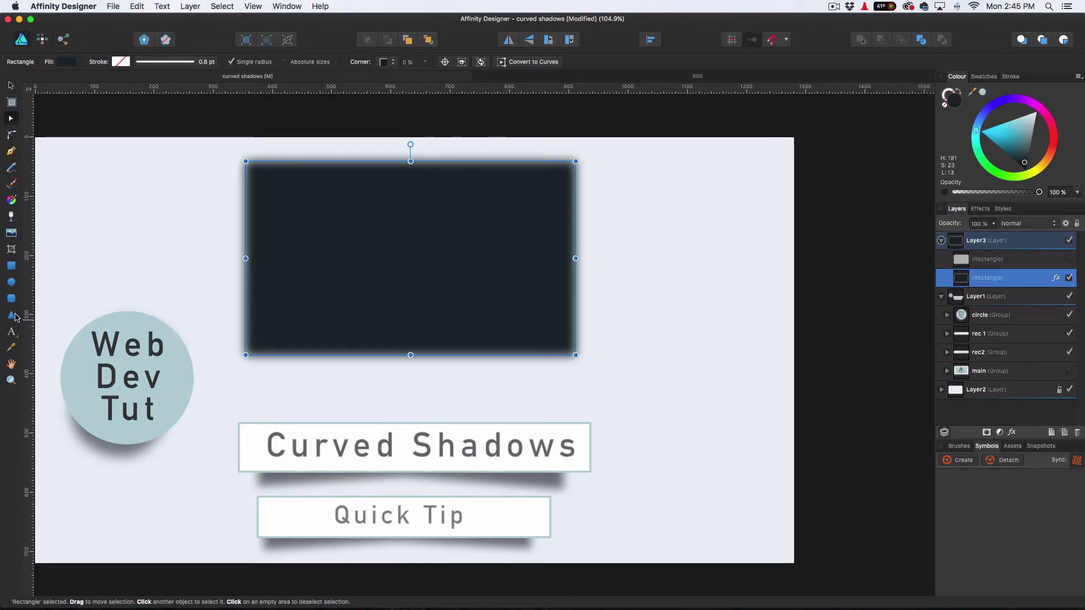
click(533, 63)
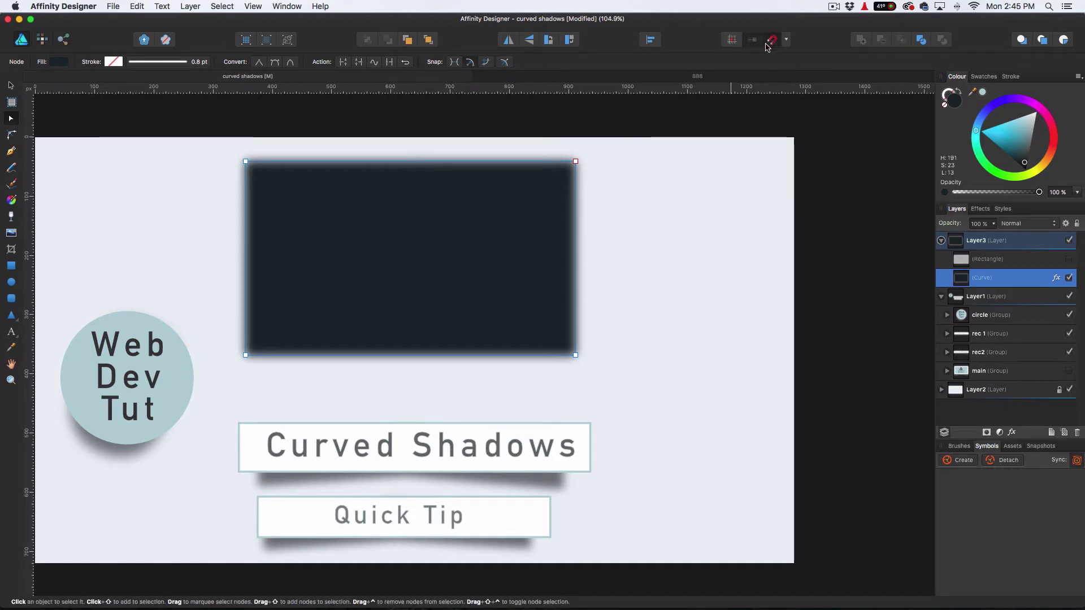
Step: Centre the dark curve's top and bottom middle nodes, then raise the bottom one into a V notch
click(415, 162)
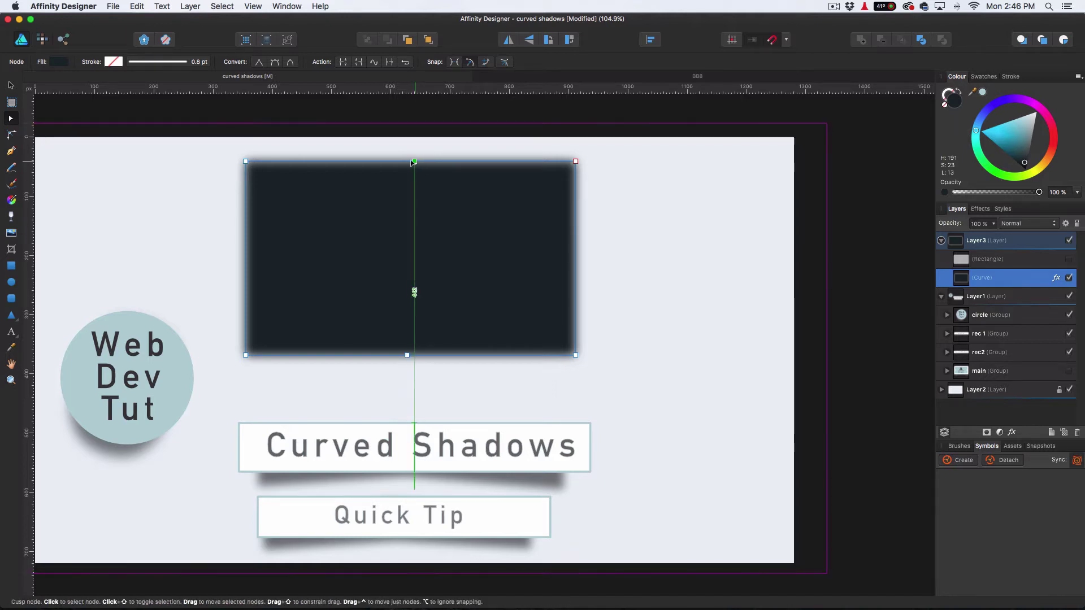
drag(415, 162, 408, 162)
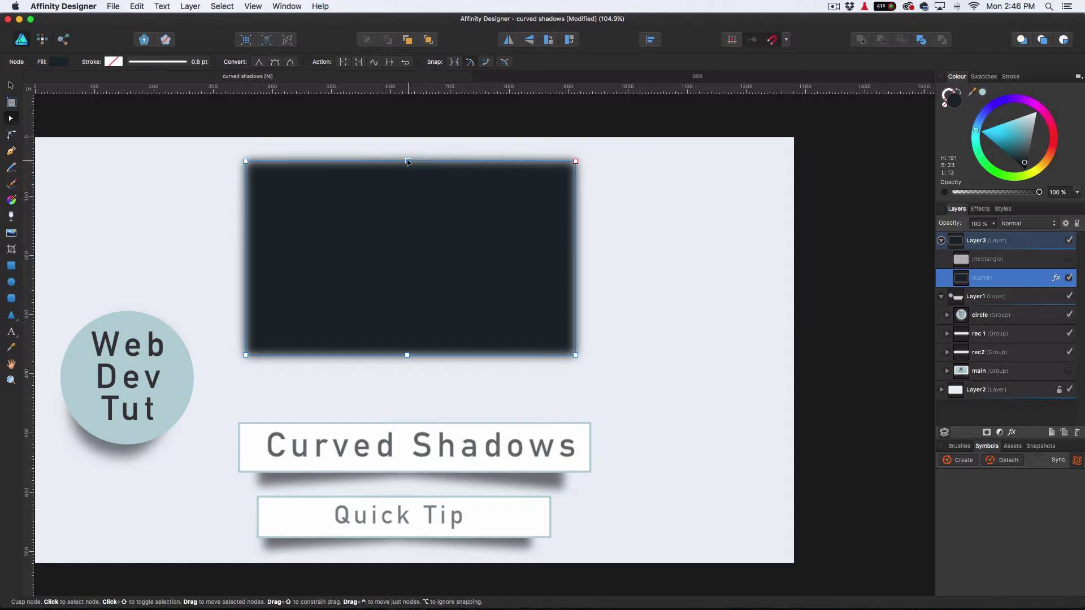
drag(406, 356, 414, 356)
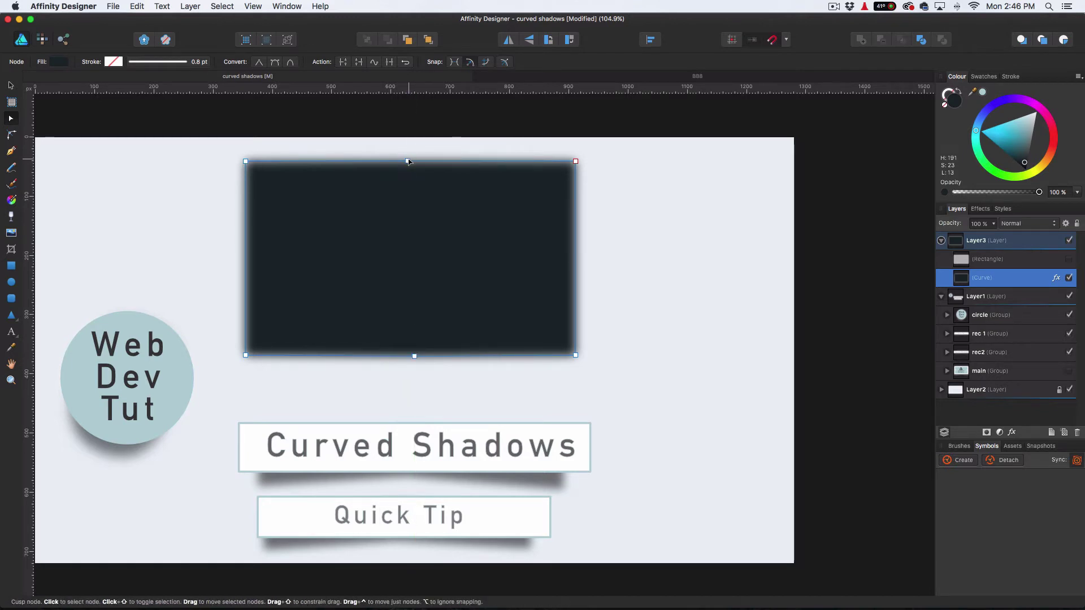
drag(409, 163, 414, 161)
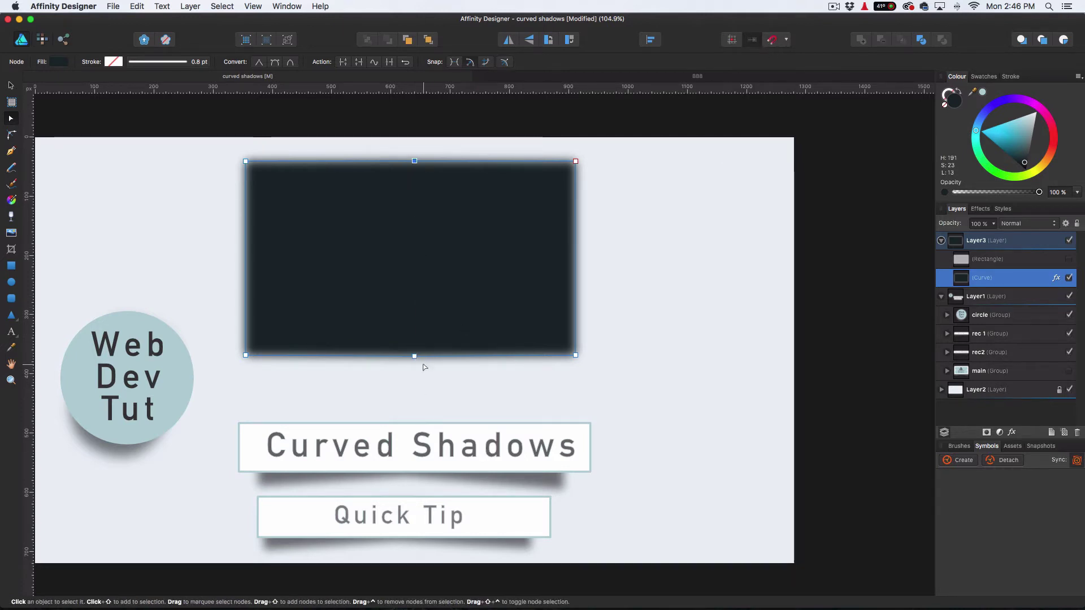
drag(414, 356, 416, 334)
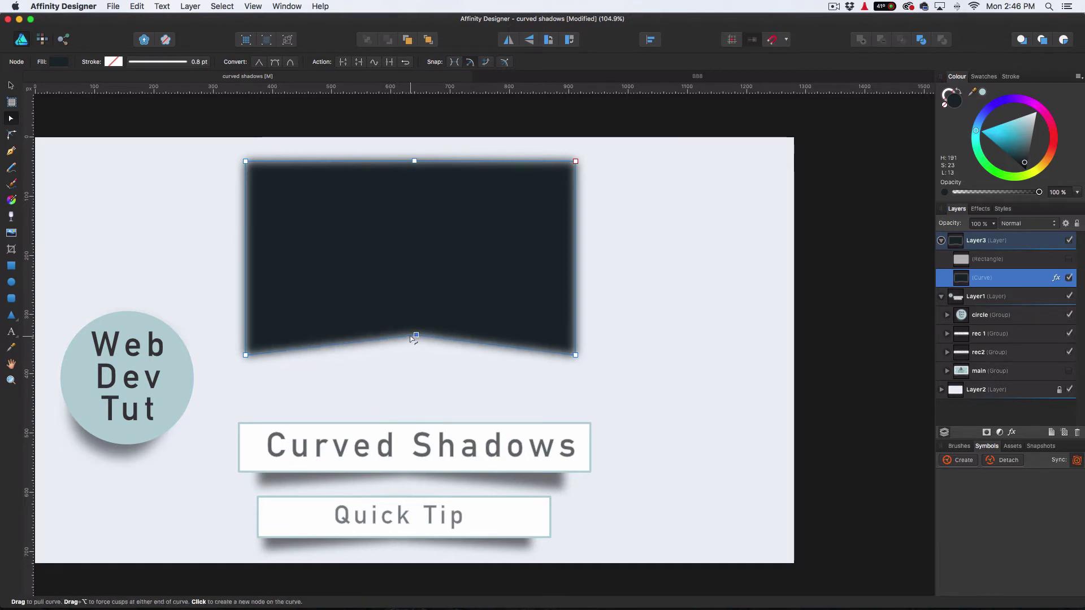
Step: Show the grey rectangle again and move the notched dark curve down beneath it
click(1069, 259)
click(997, 260)
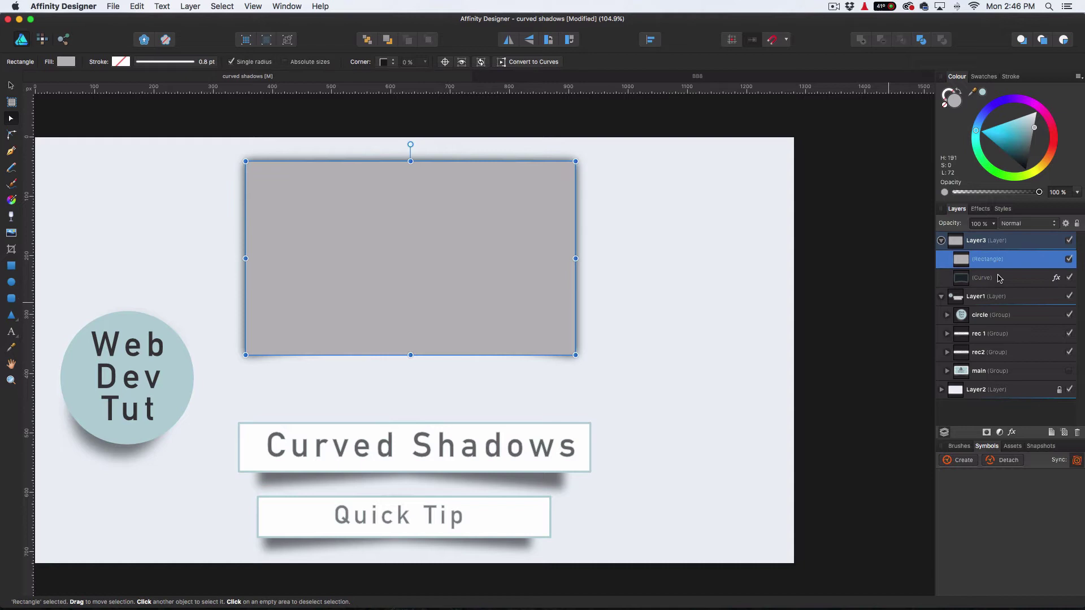
click(998, 277)
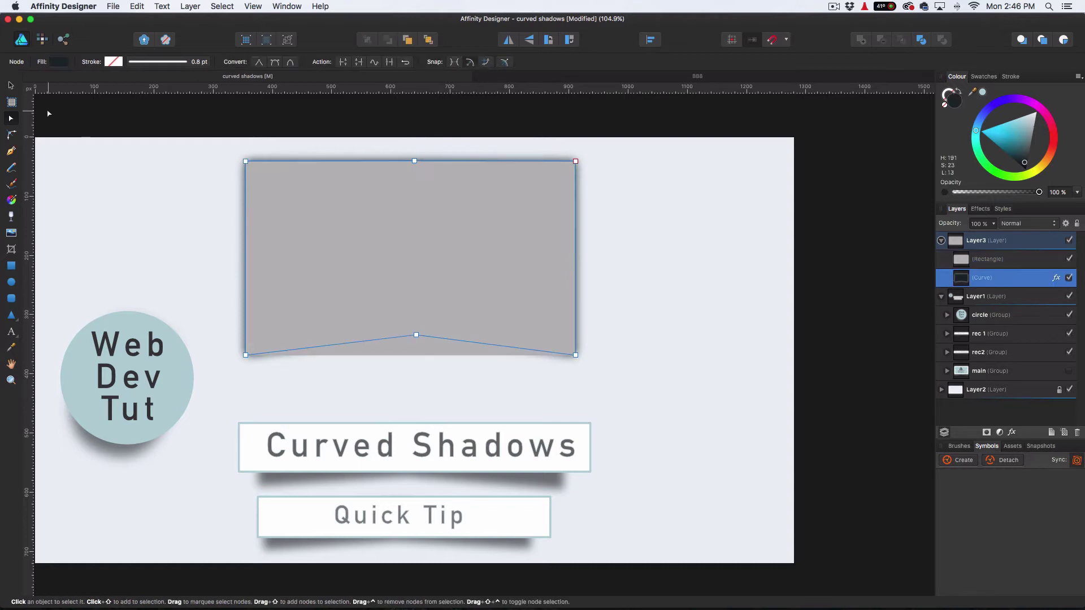
click(10, 84)
drag(417, 348, 418, 390)
scroll(419, 382, up, 1)
scroll(424, 385, left, 1)
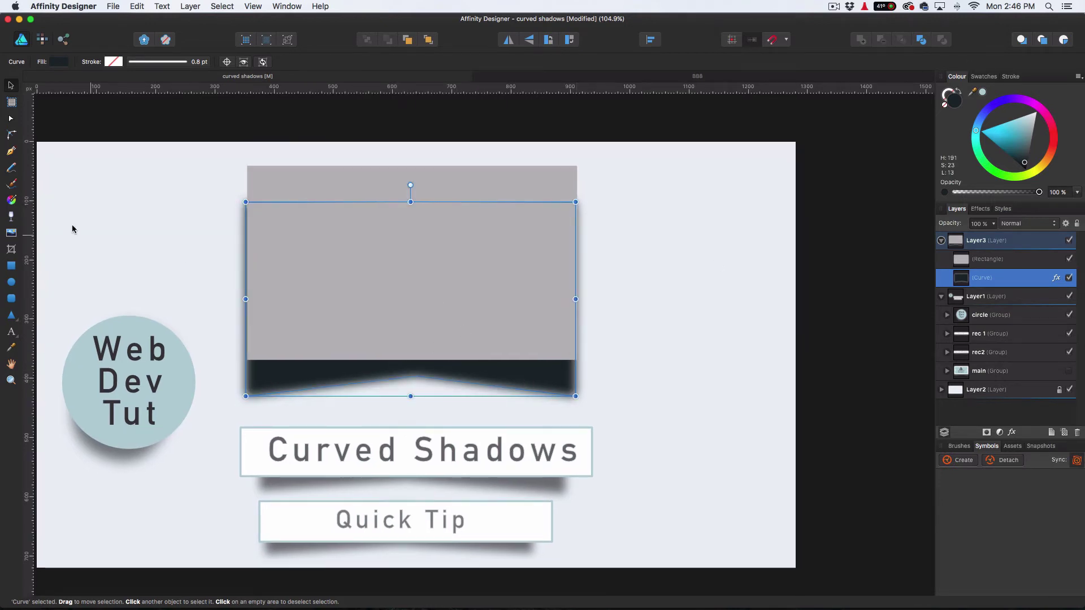
Step: Make the shadow's bottom middle node smooth and reshape the bottom edge into an arch
click(11, 119)
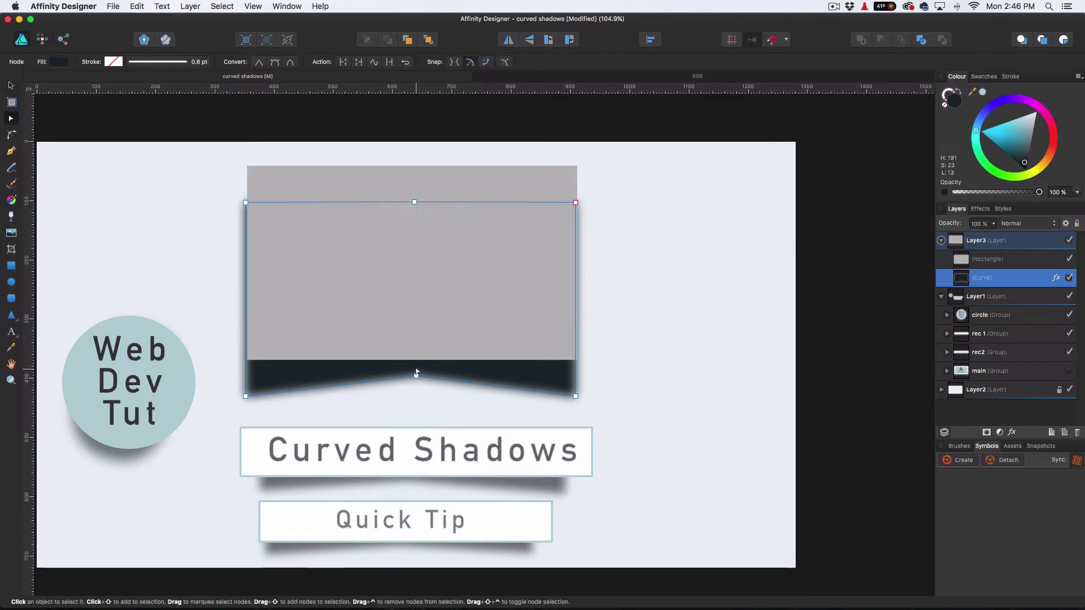
click(417, 371)
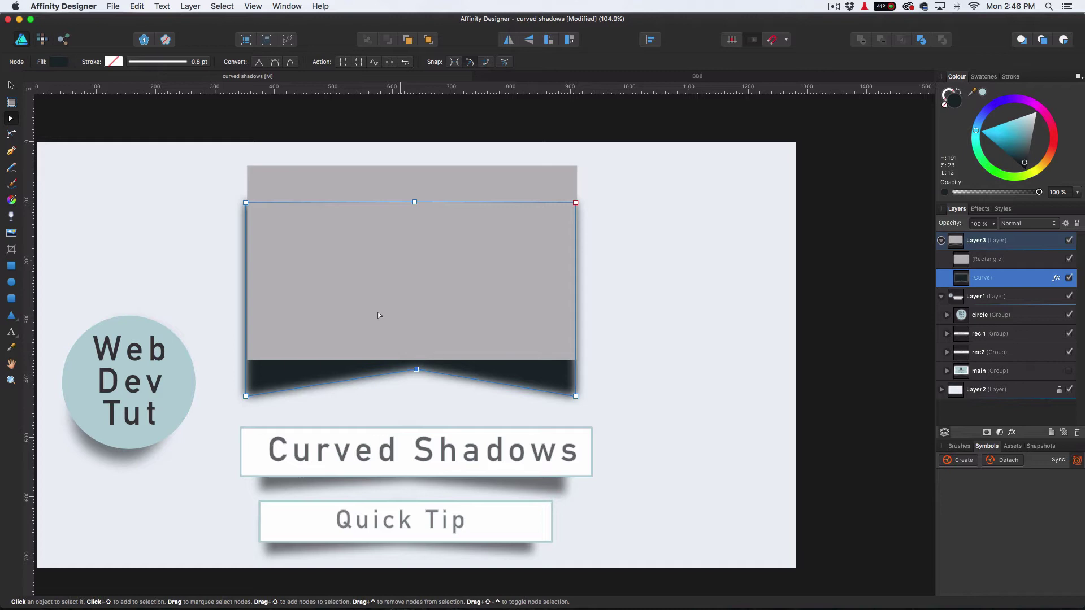
click(275, 63)
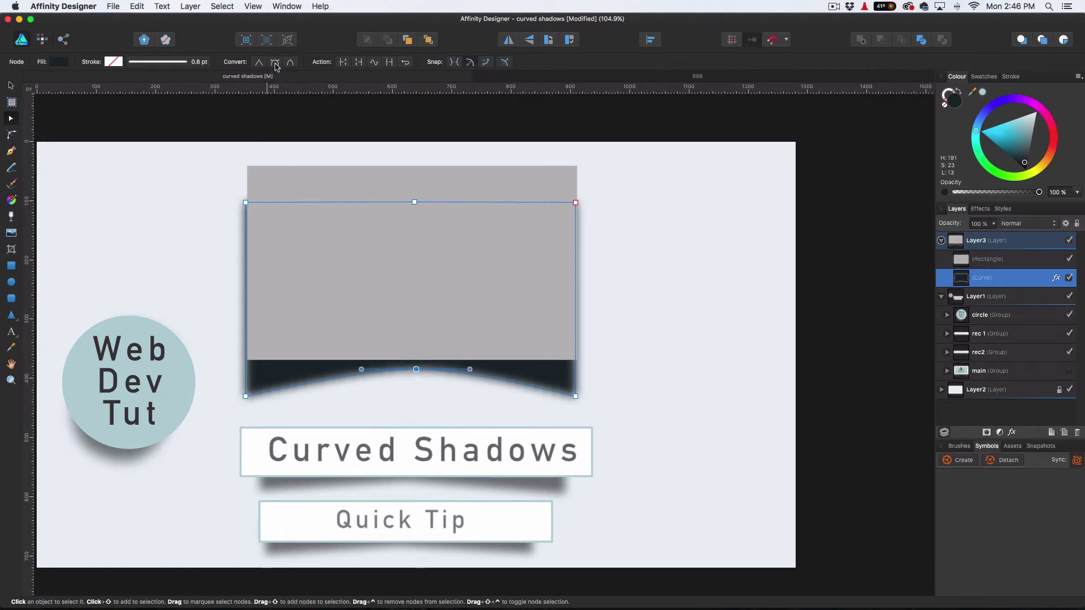
mouse_move(470, 369)
mouse_down()
mouse_move(477, 382)
mouse_move(475, 372)
mouse_up()
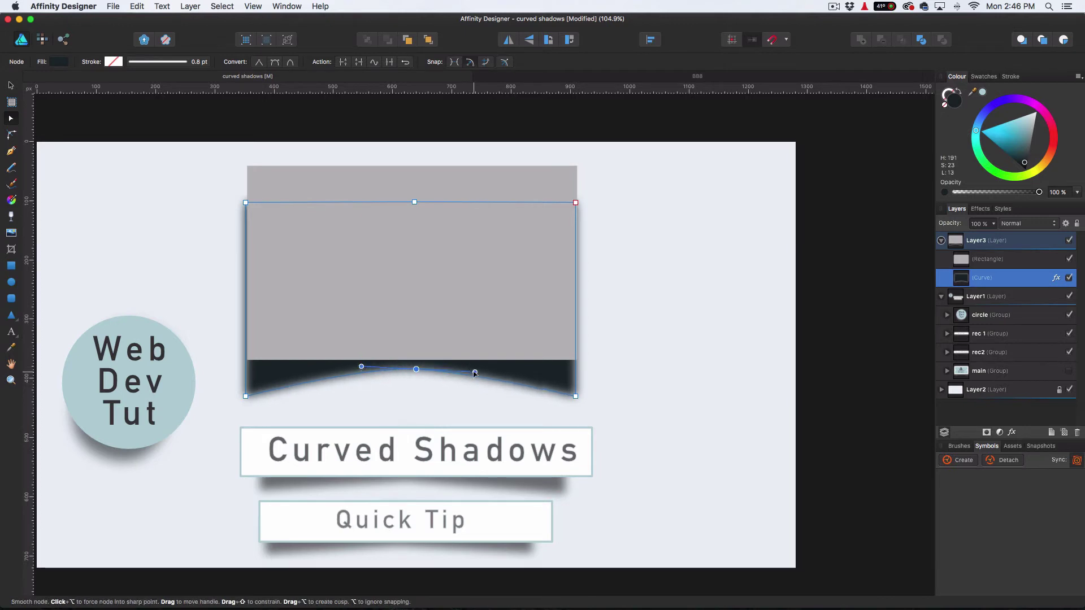
Step: Pull the shadow's right and left side nodes slightly inward
click(575, 396)
click(575, 203)
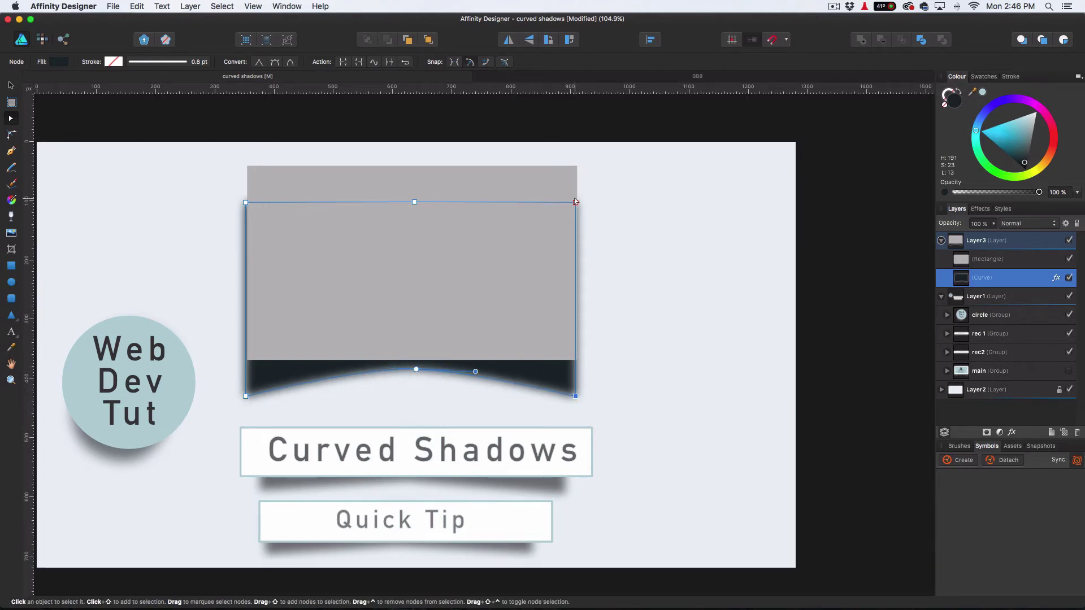
click(575, 396)
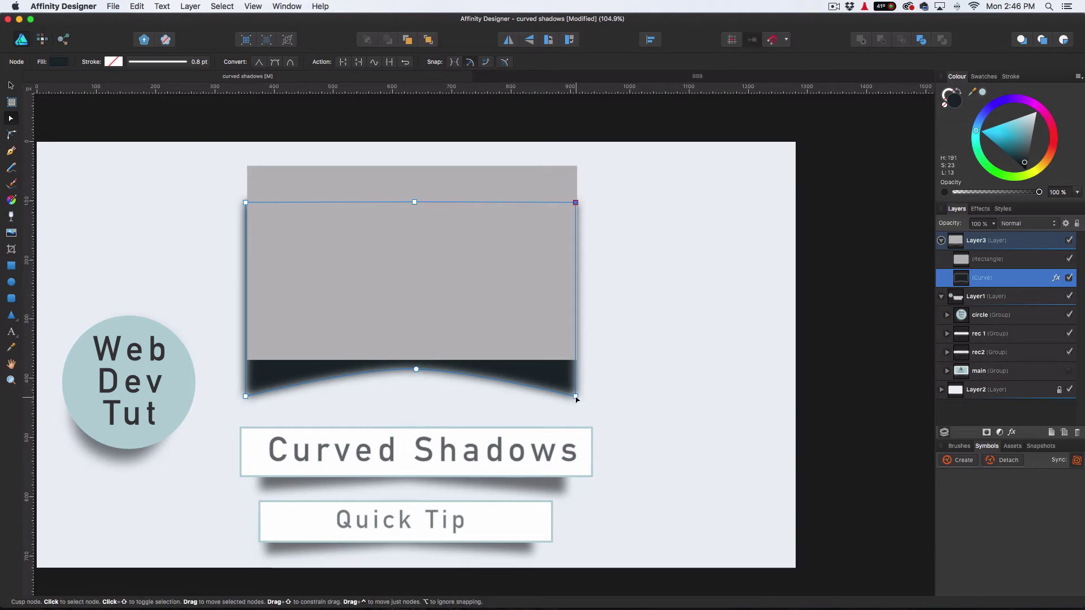
drag(577, 397, 566, 397)
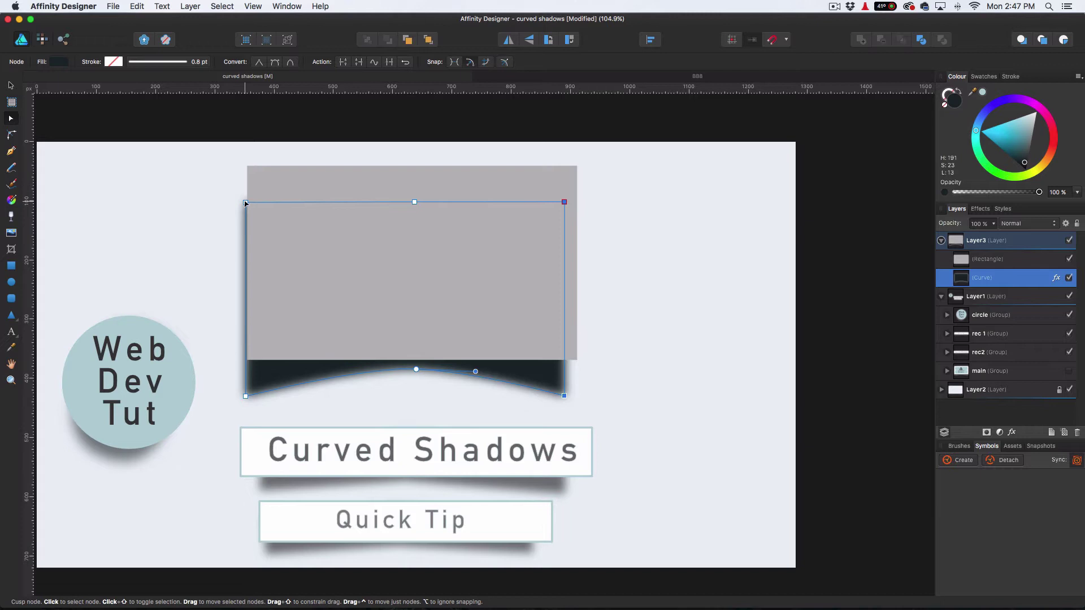
click(245, 396)
drag(246, 396, 260, 396)
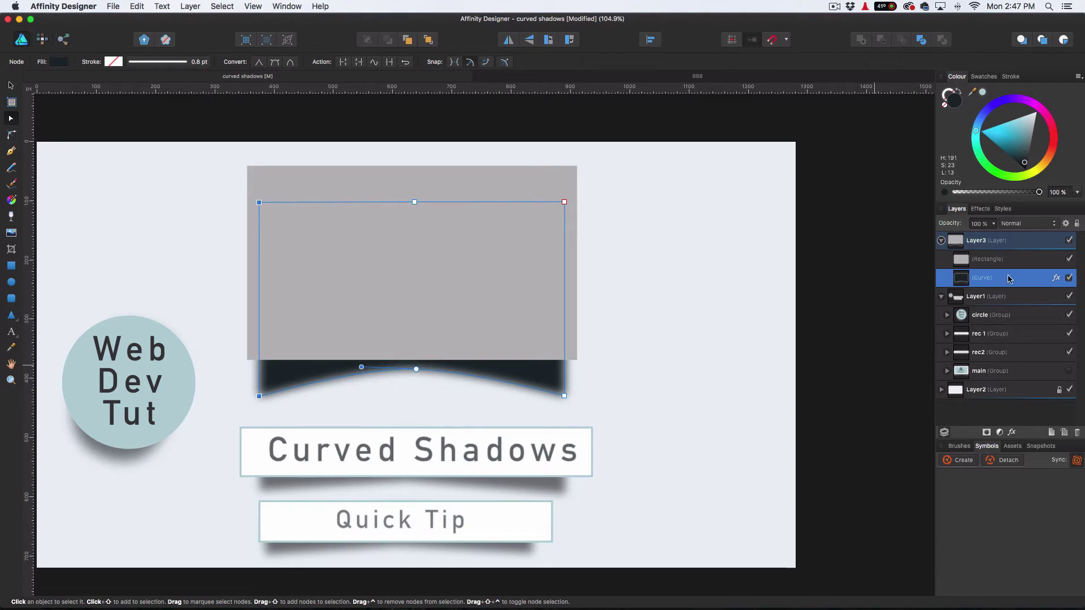
Step: Raise the shadow's Gaussian Blur to about 14 px and lower its opacity to 59%
click(1056, 277)
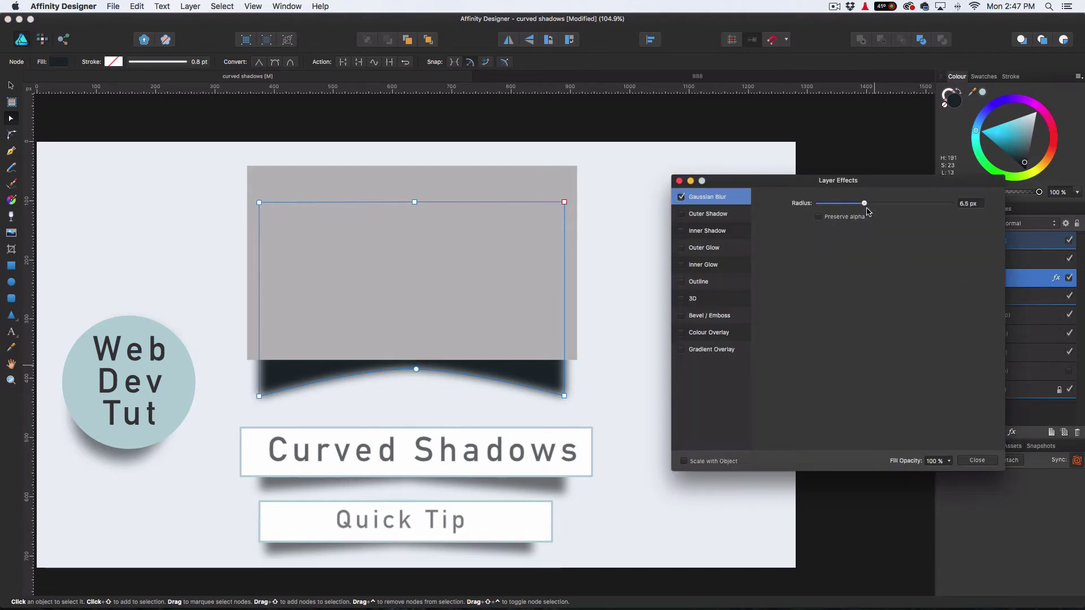
mouse_move(865, 204)
mouse_down()
mouse_move(898, 206)
mouse_move(884, 213)
mouse_up()
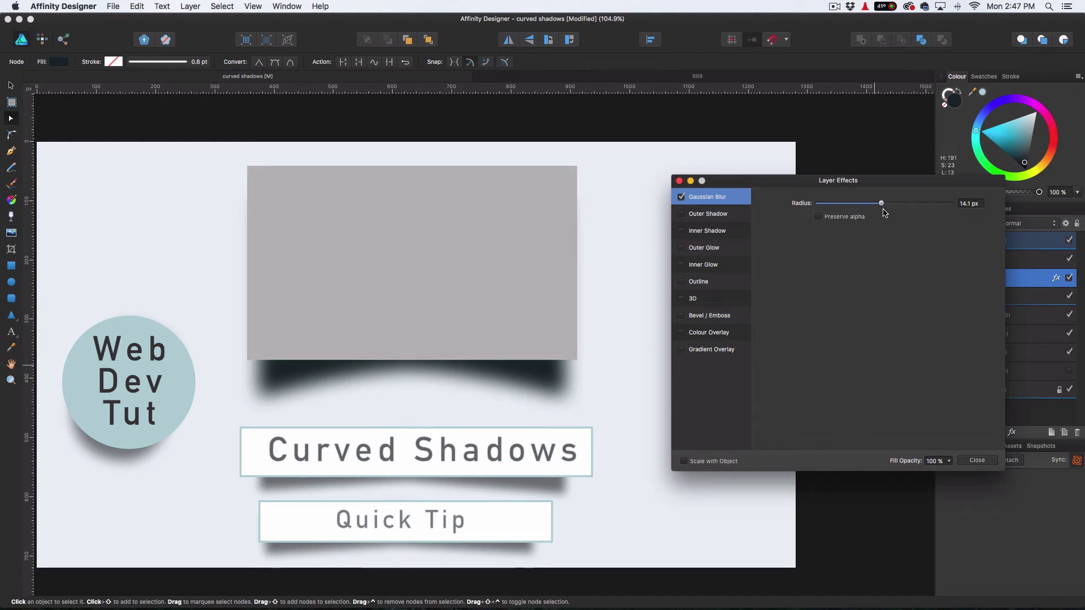
click(977, 460)
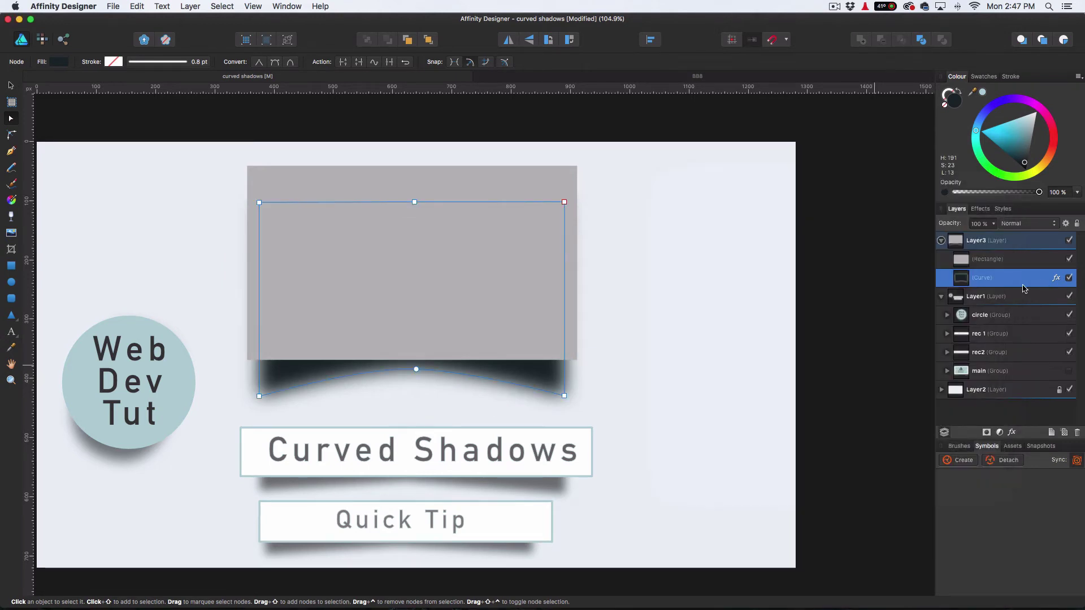
click(993, 226)
drag(994, 241, 954, 242)
click(11, 84)
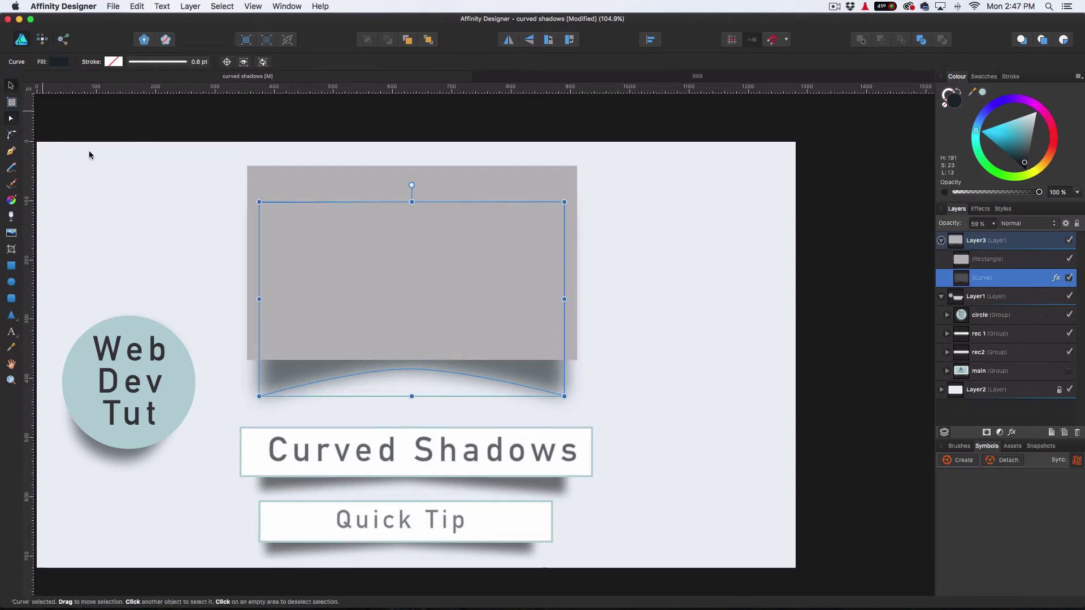
Step: Move the banner shadow's corners: raise bottom-left, drop bottom-right, nudge top-right up and outward
click(680, 314)
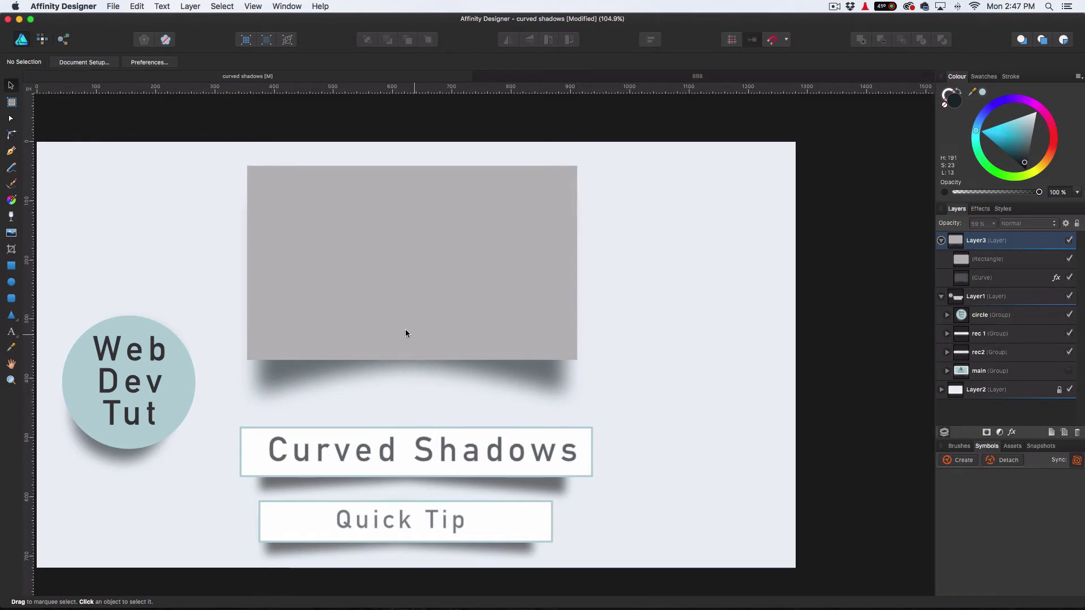
scroll(407, 333, up, 2)
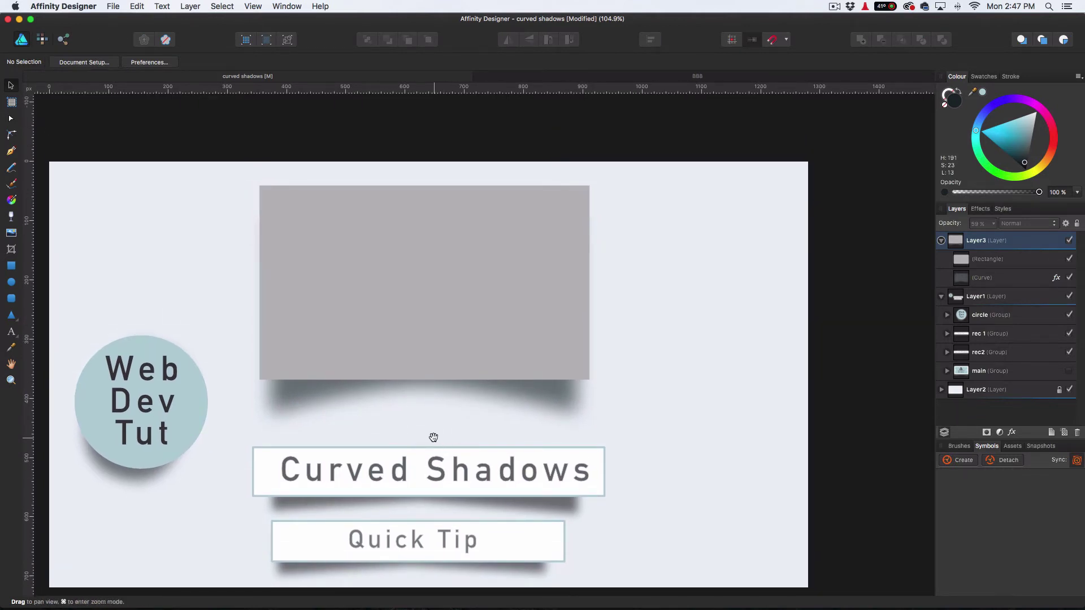
scroll(433, 438, down, 3)
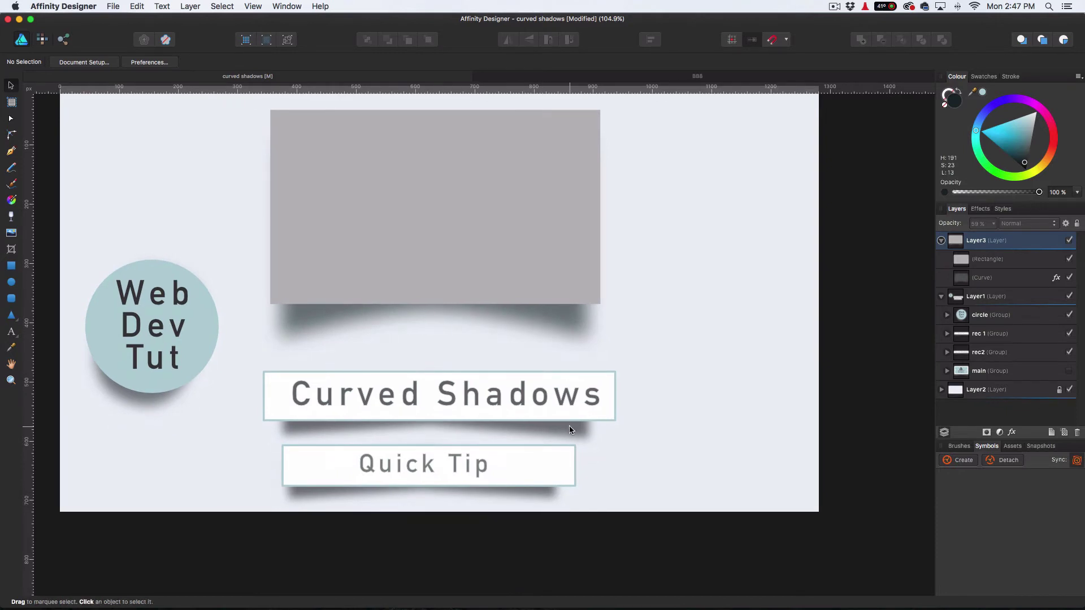
key(a)
click(569, 430)
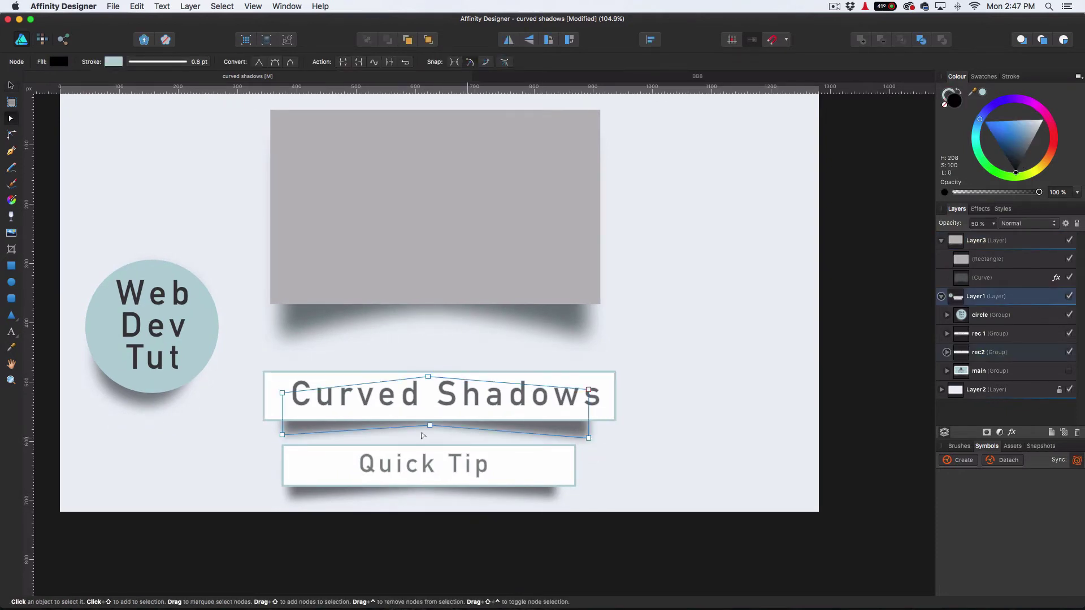
drag(281, 435, 275, 383)
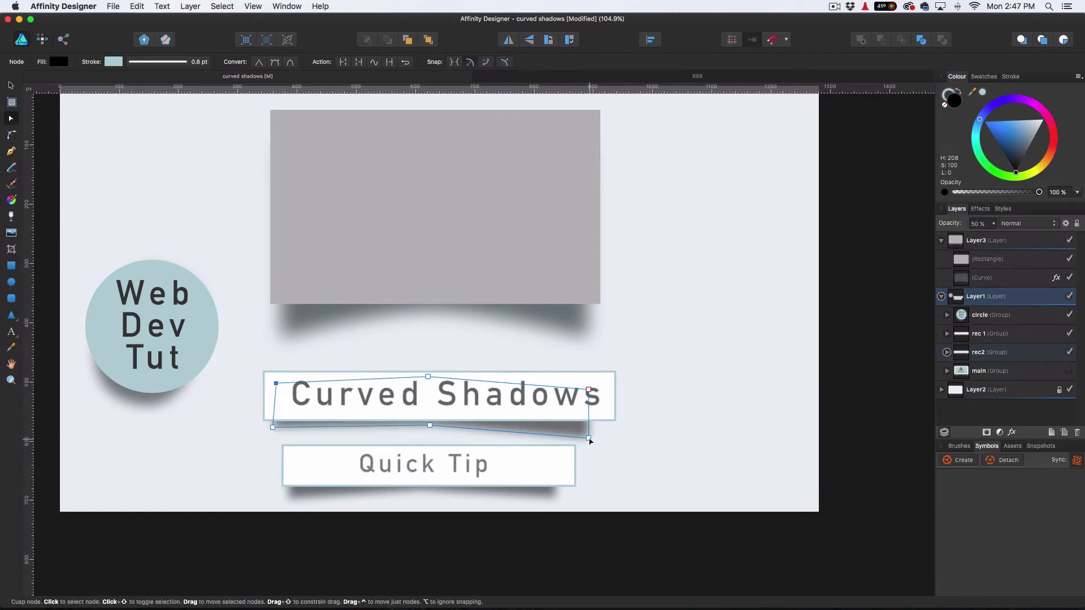
drag(590, 438, 592, 449)
drag(589, 389, 595, 384)
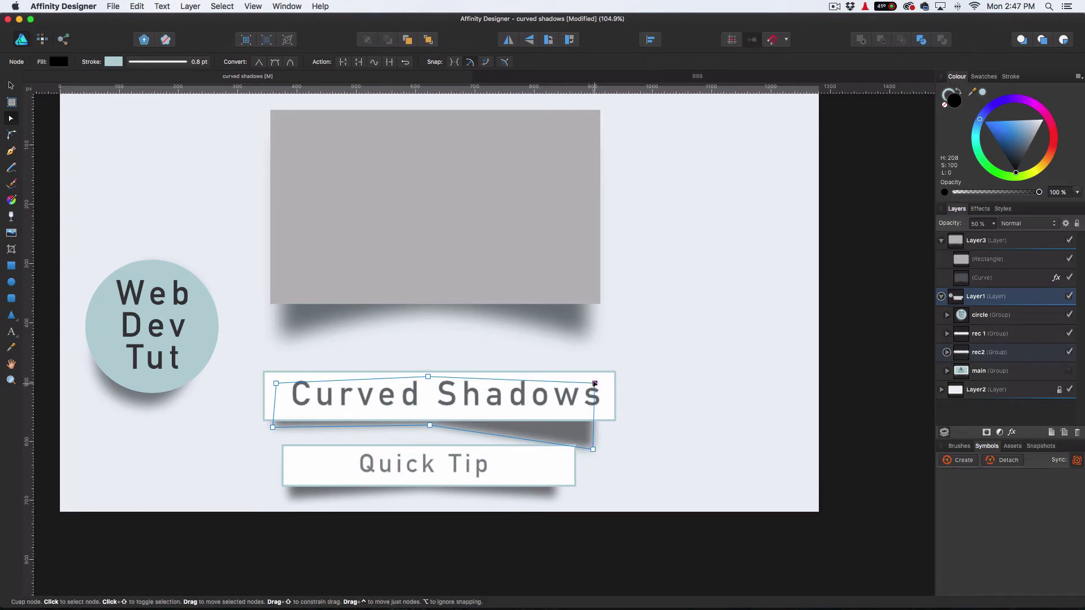
click(694, 367)
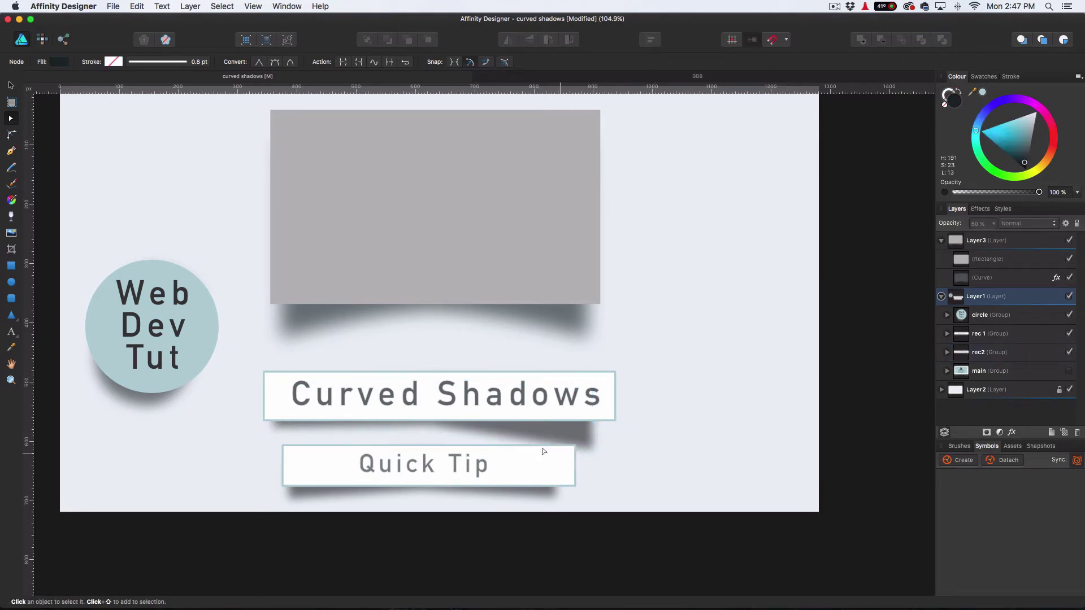
Step: Make the banner shadow's bottom-middle node smooth and bend its bottom edge into a curve
click(588, 446)
click(574, 433)
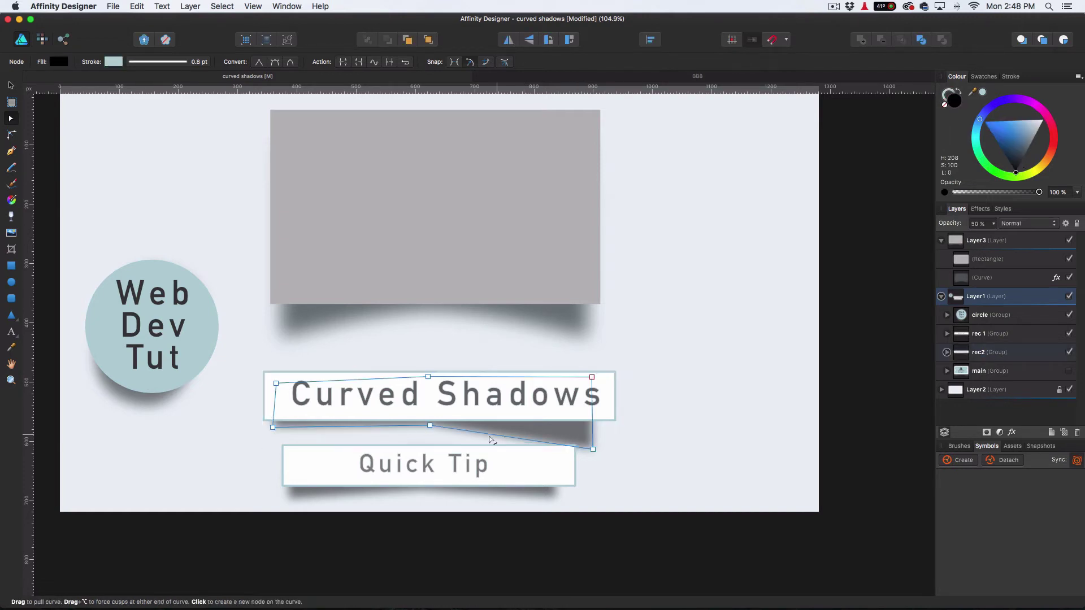
click(275, 61)
drag(509, 429, 569, 433)
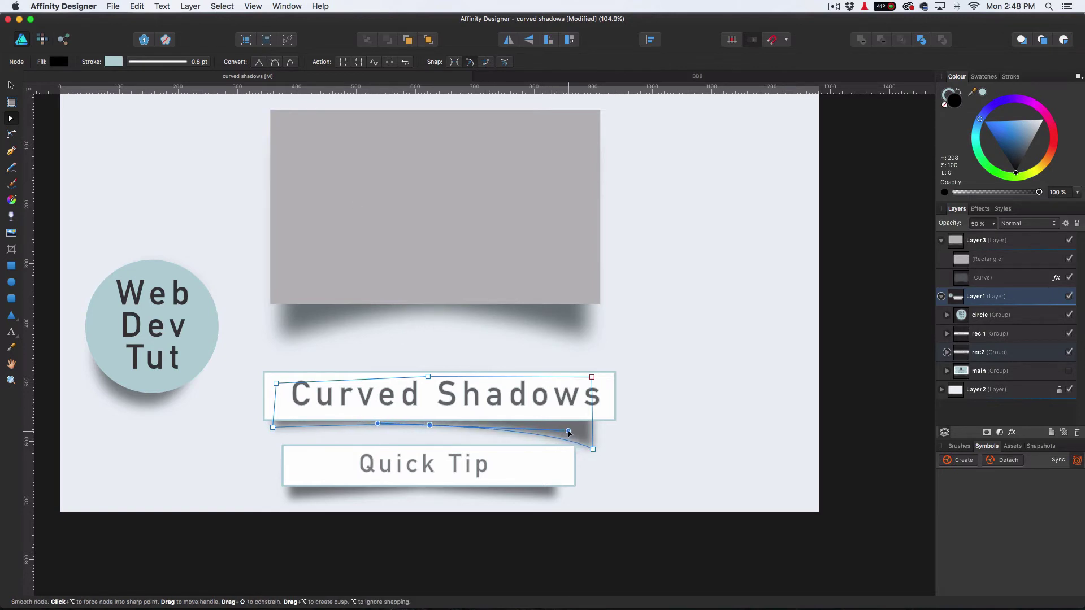
key(v)
click(665, 319)
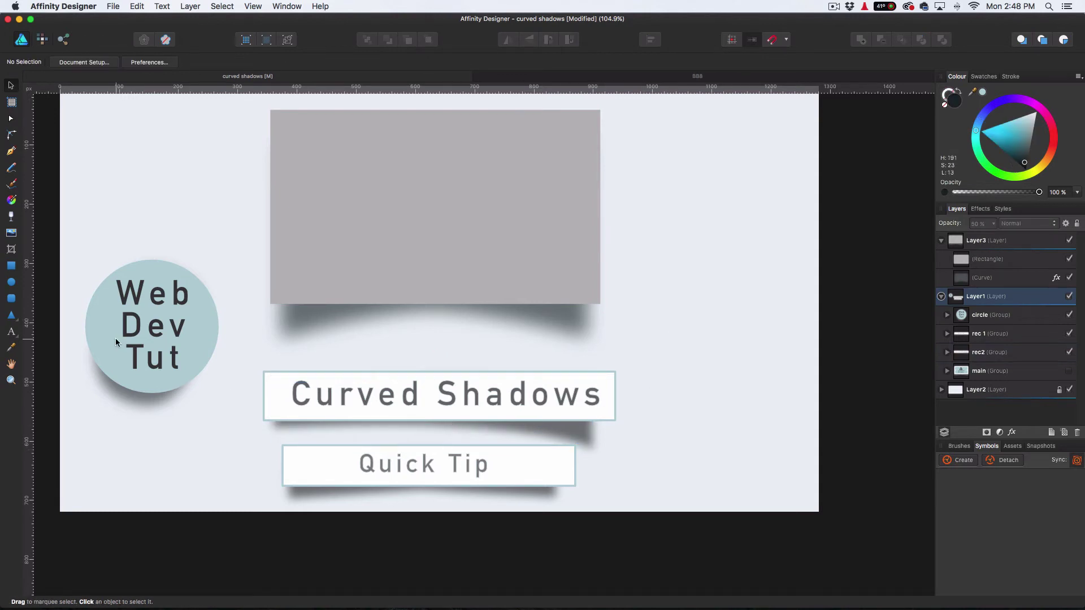
Step: Nudge the circle shadow's right node left and pull its bottom node down and left
click(131, 399)
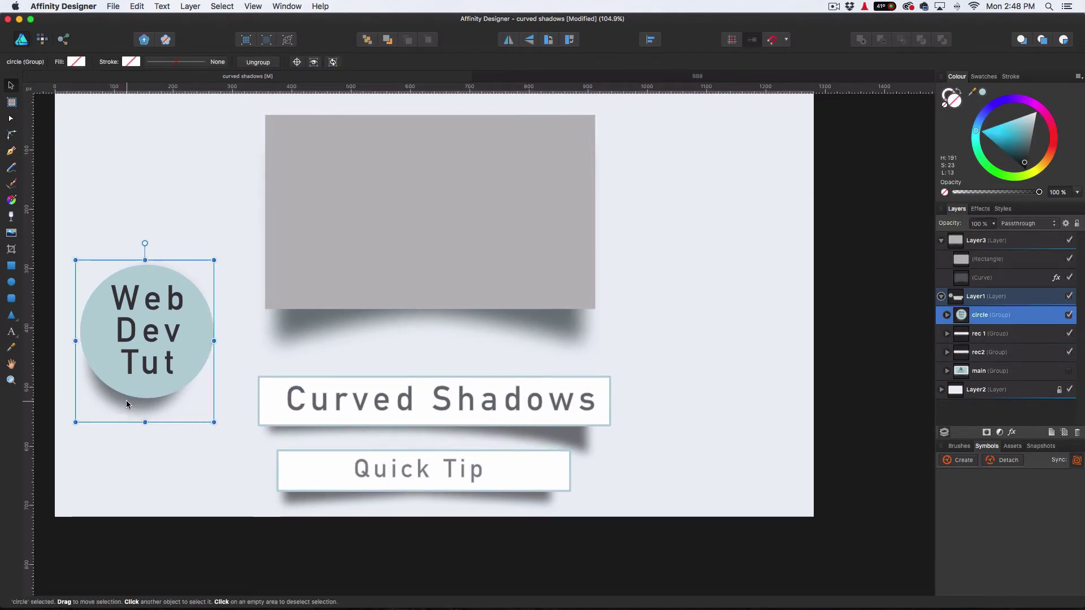
double_click(126, 400)
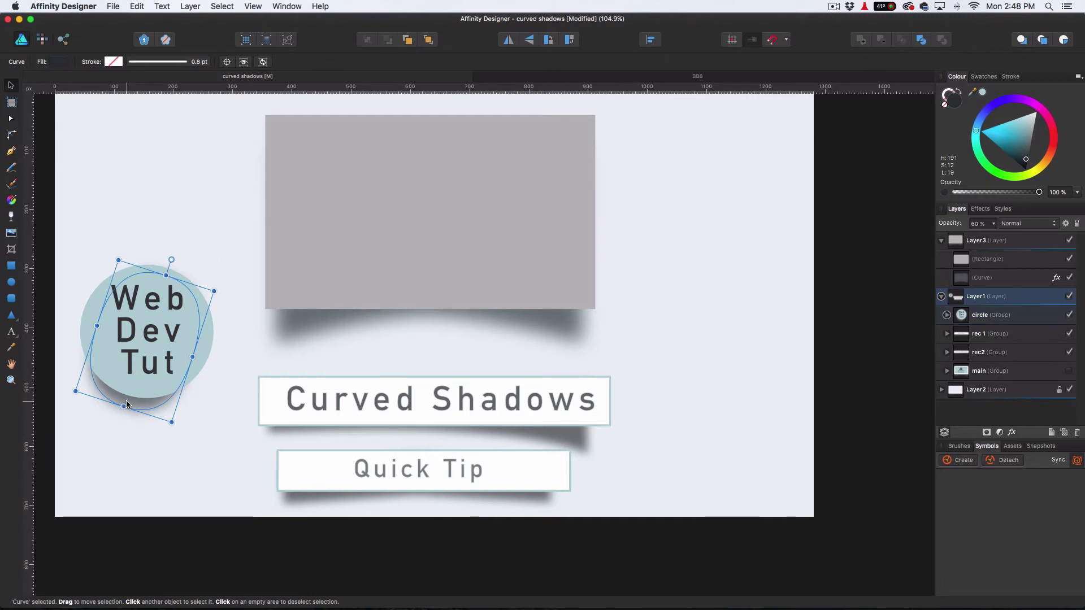
double_click(127, 400)
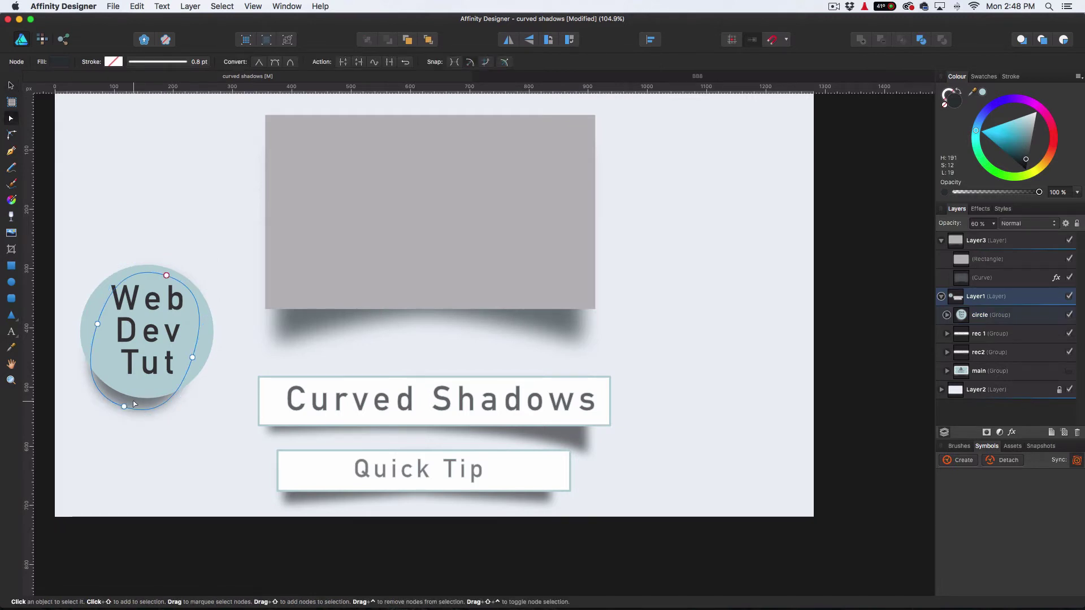
click(192, 357)
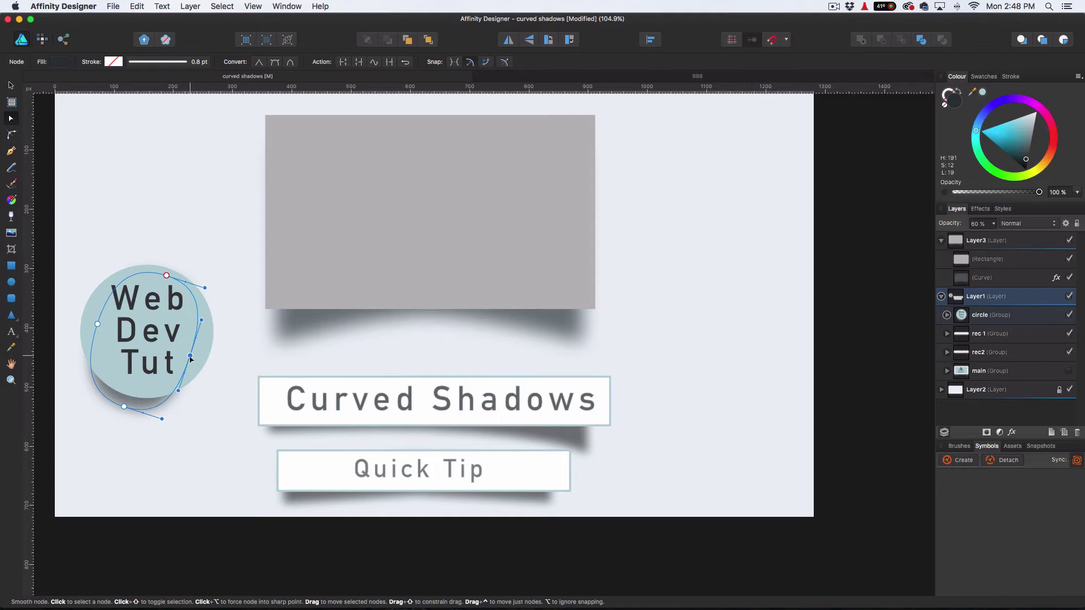
drag(192, 358, 191, 357)
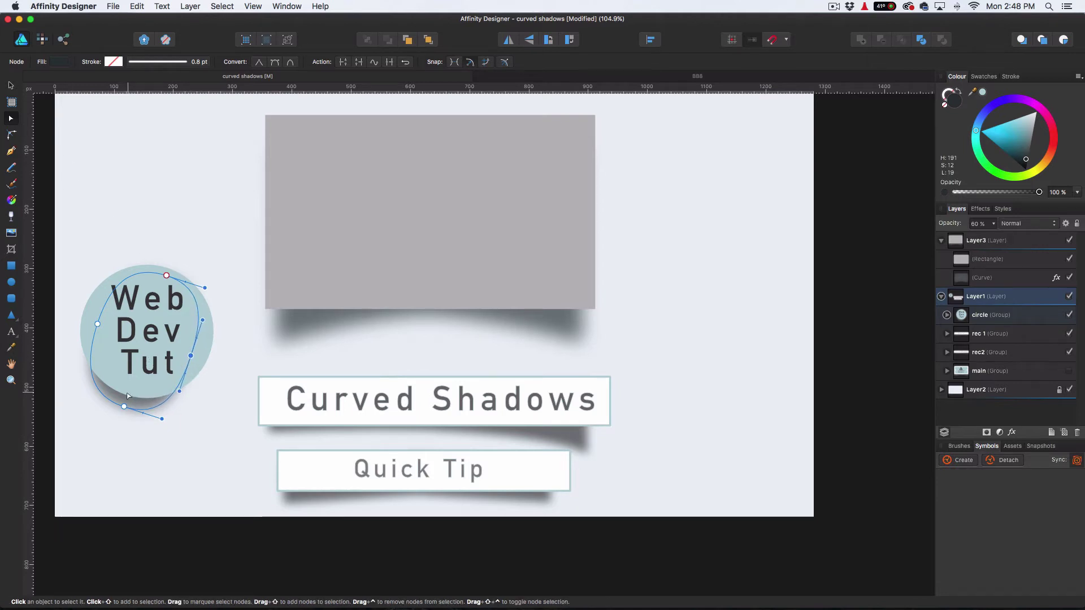
drag(125, 408, 117, 419)
click(252, 352)
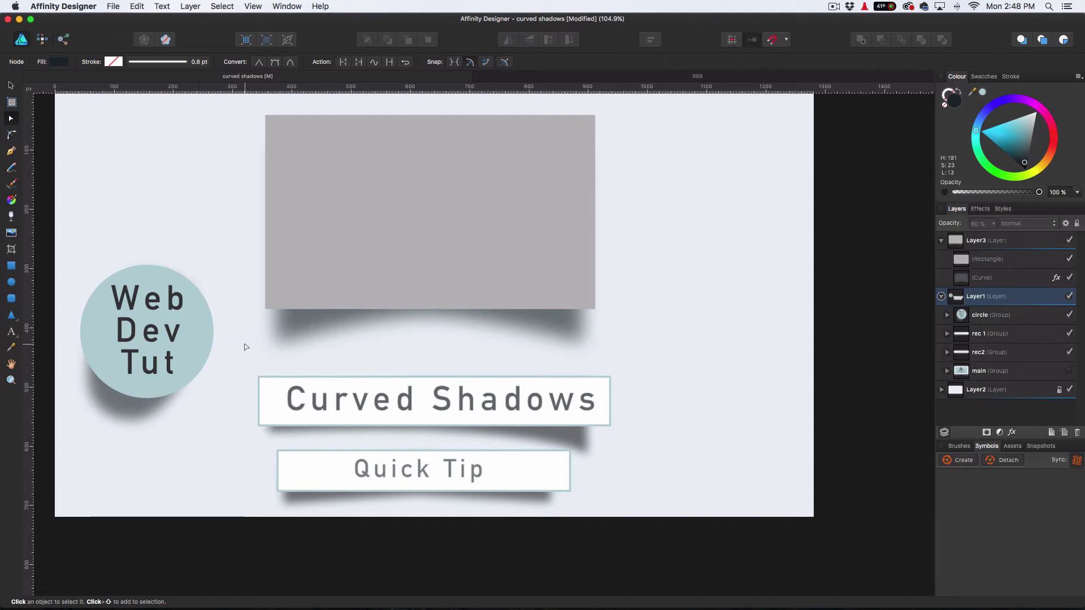
scroll(359, 339, down, 2)
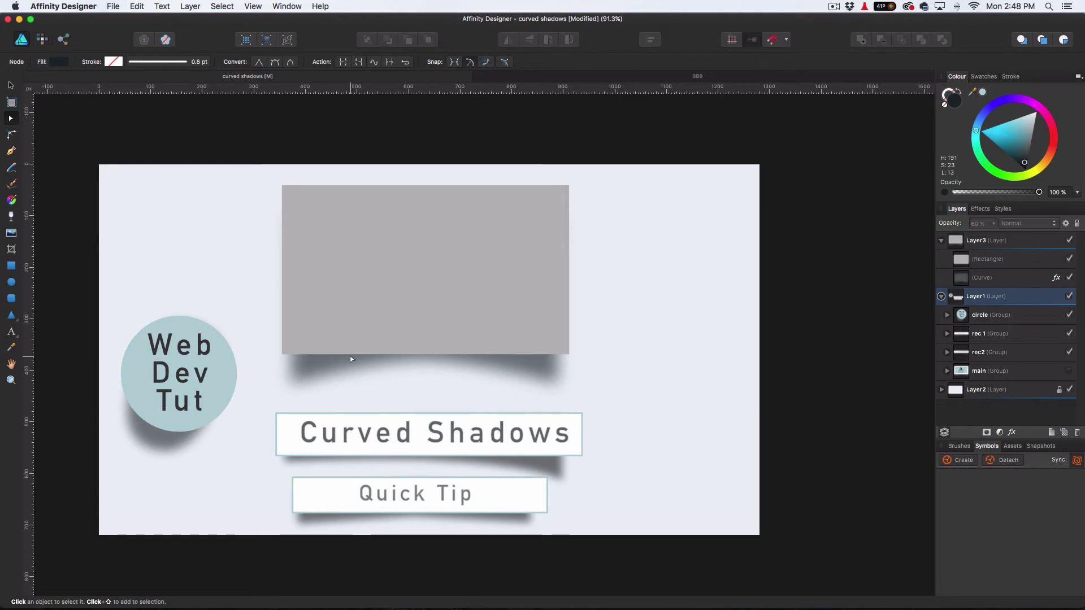
drag(448, 295, 421, 270)
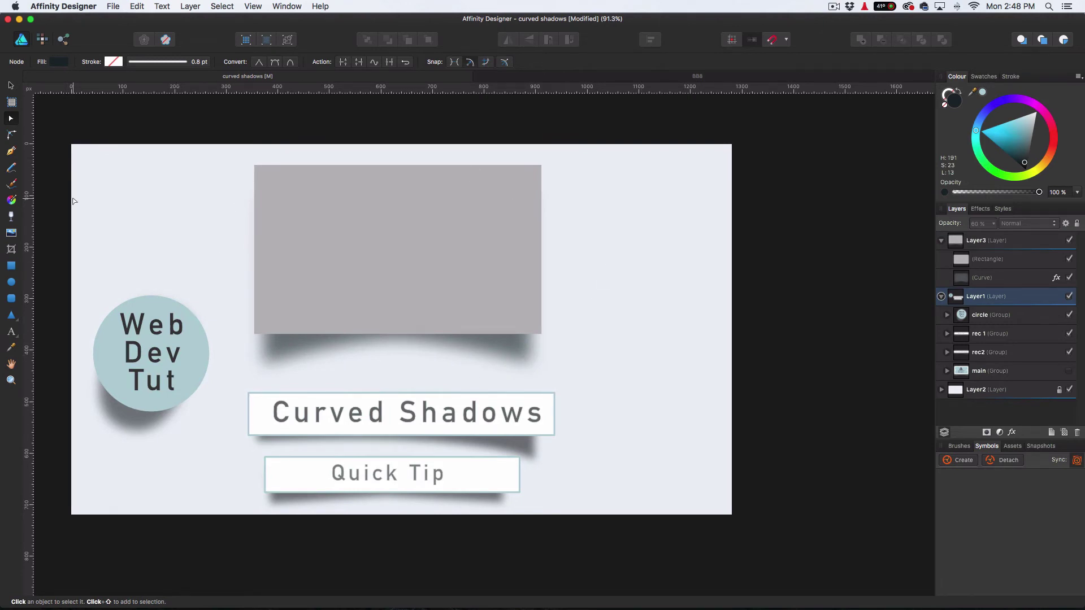
click(12, 251)
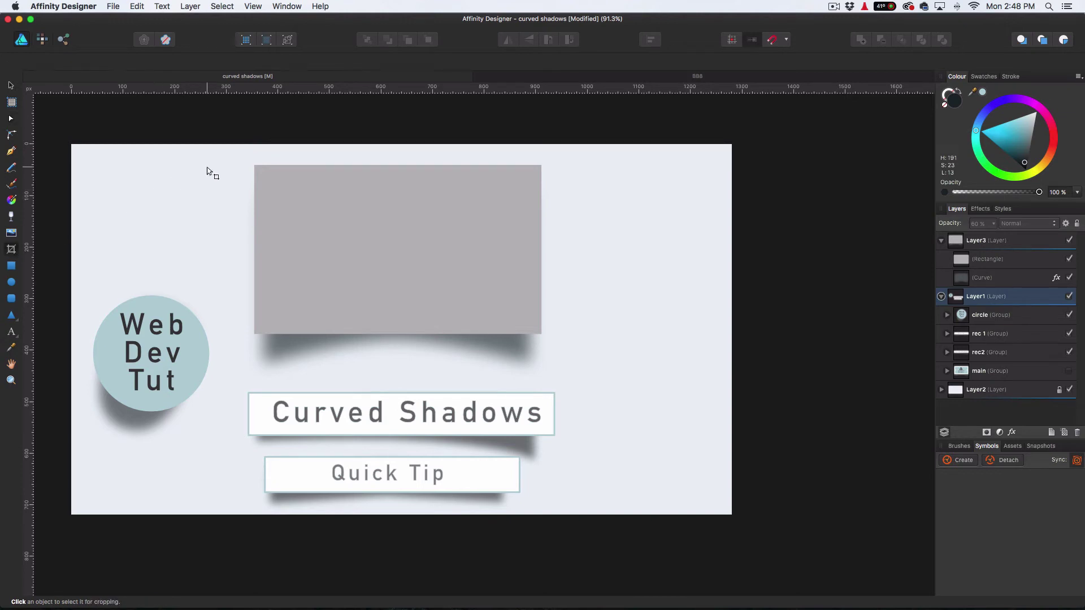
click(327, 211)
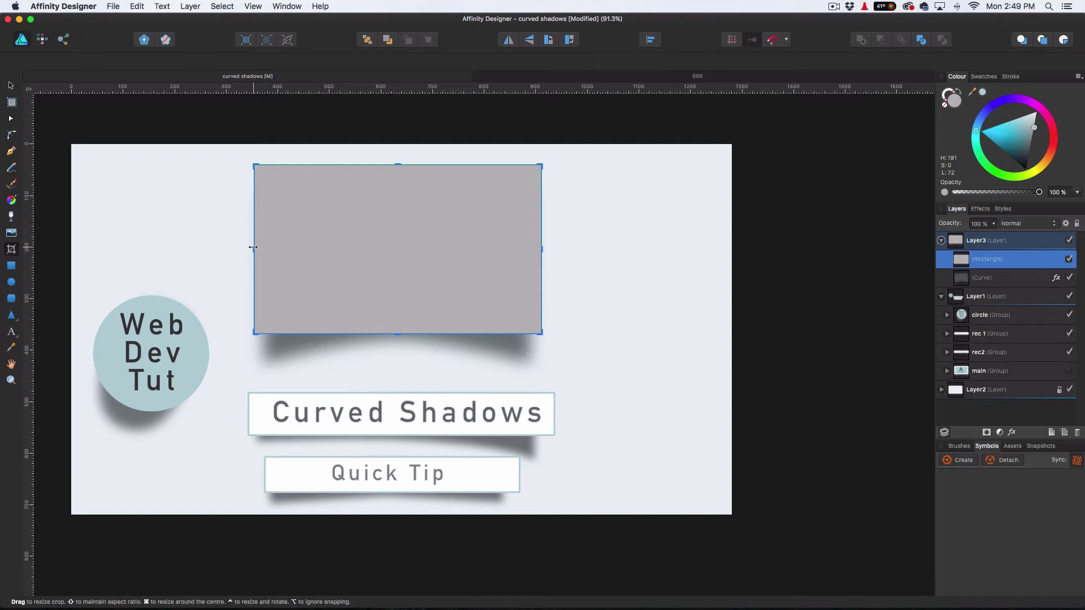
click(203, 206)
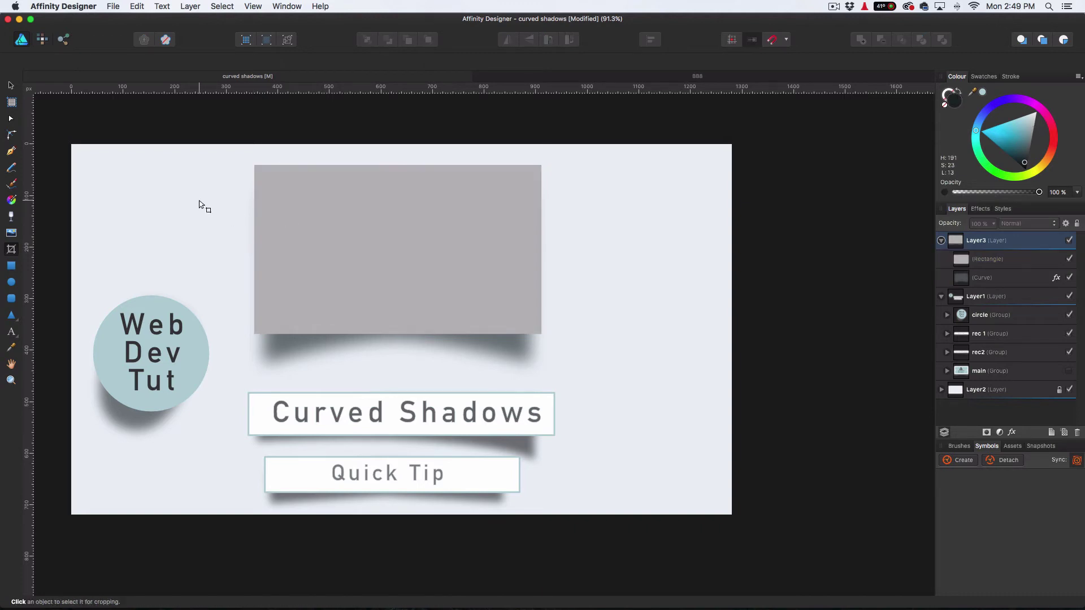
scroll(547, 300, left, 1)
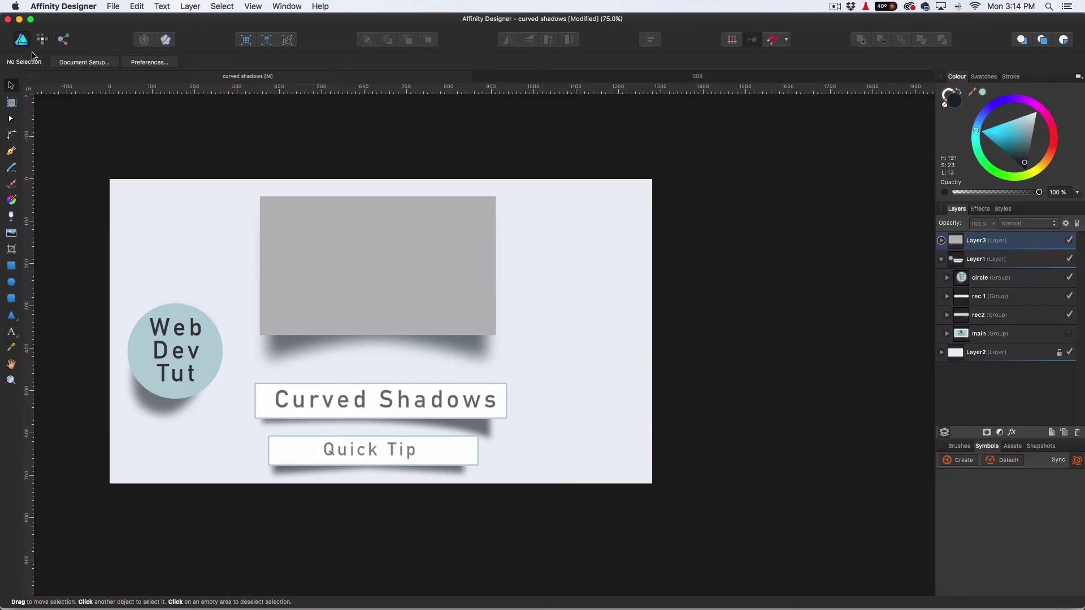
Step: Switch to the Export Persona, which shows the PNG-24 export options
click(65, 41)
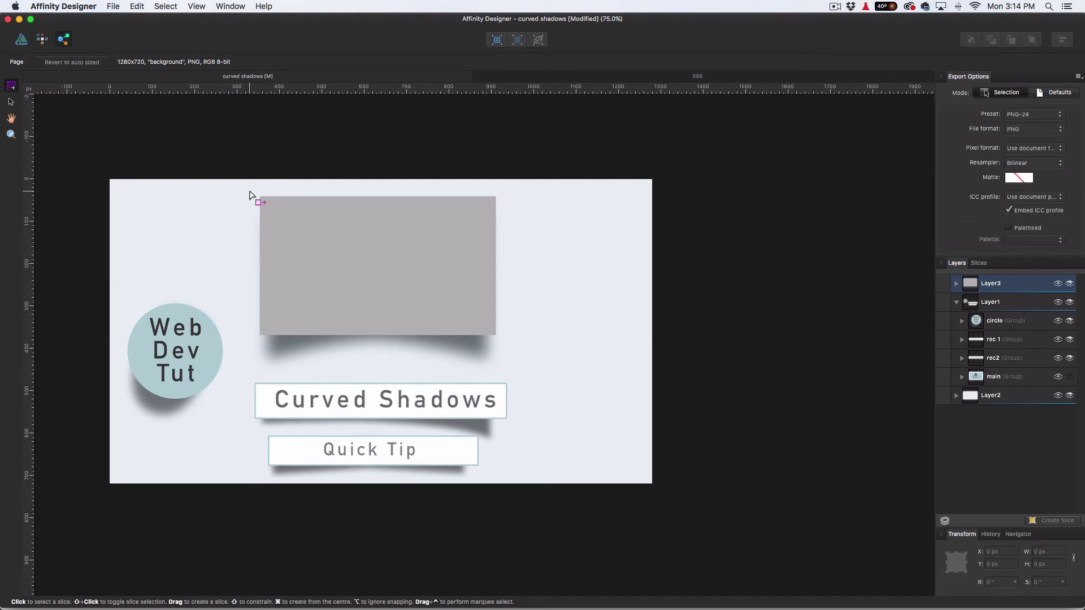
Step: Create slices around the grey rectangle with its shadow, the circle group and the rec 1 Quick Tip banner
drag(251, 191, 502, 366)
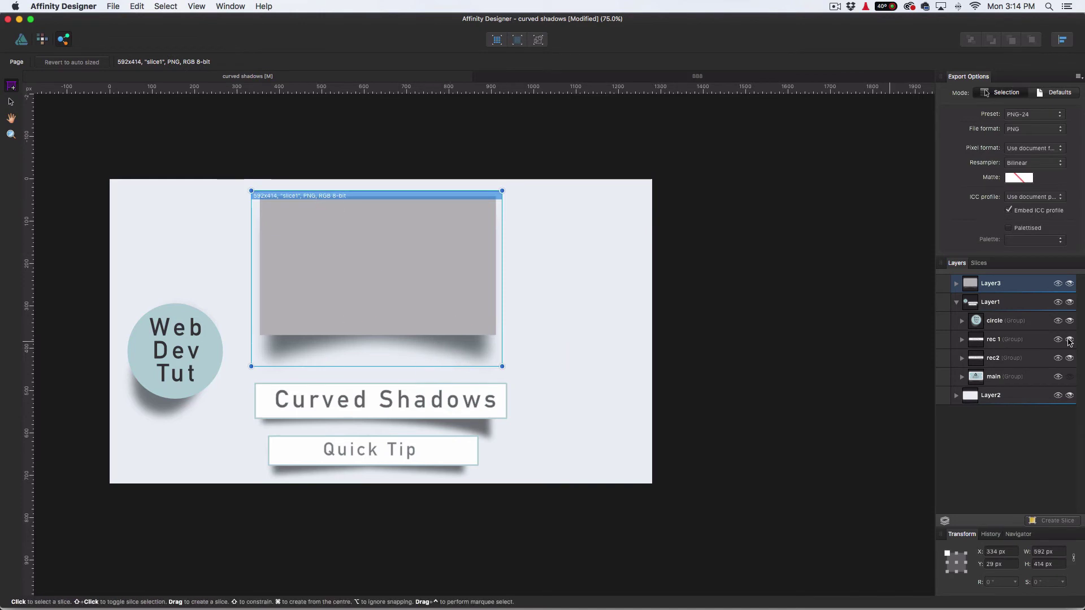
click(1020, 328)
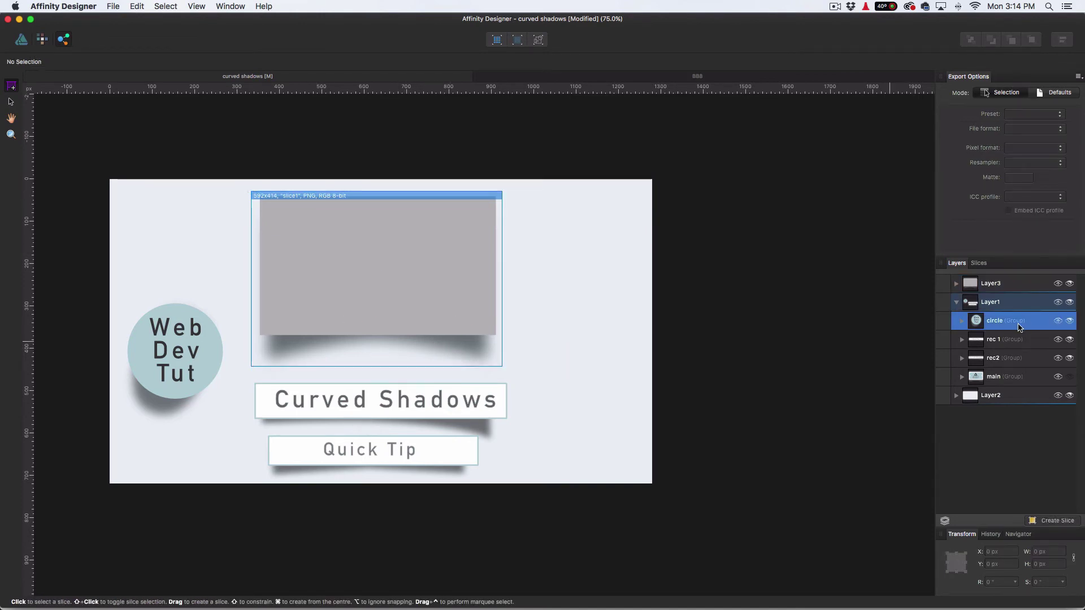
click(1054, 521)
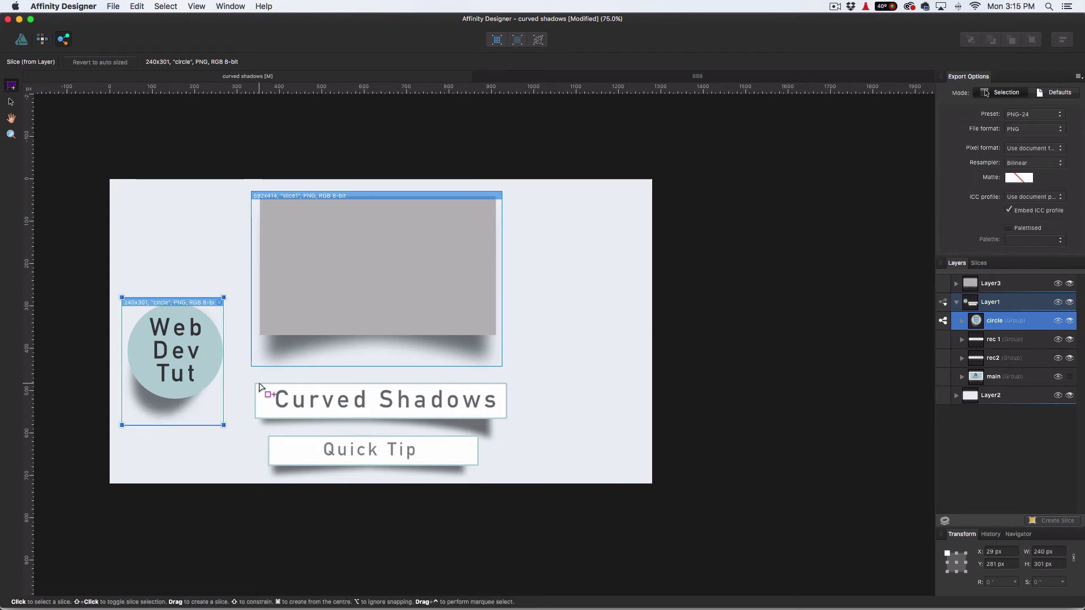
click(1035, 342)
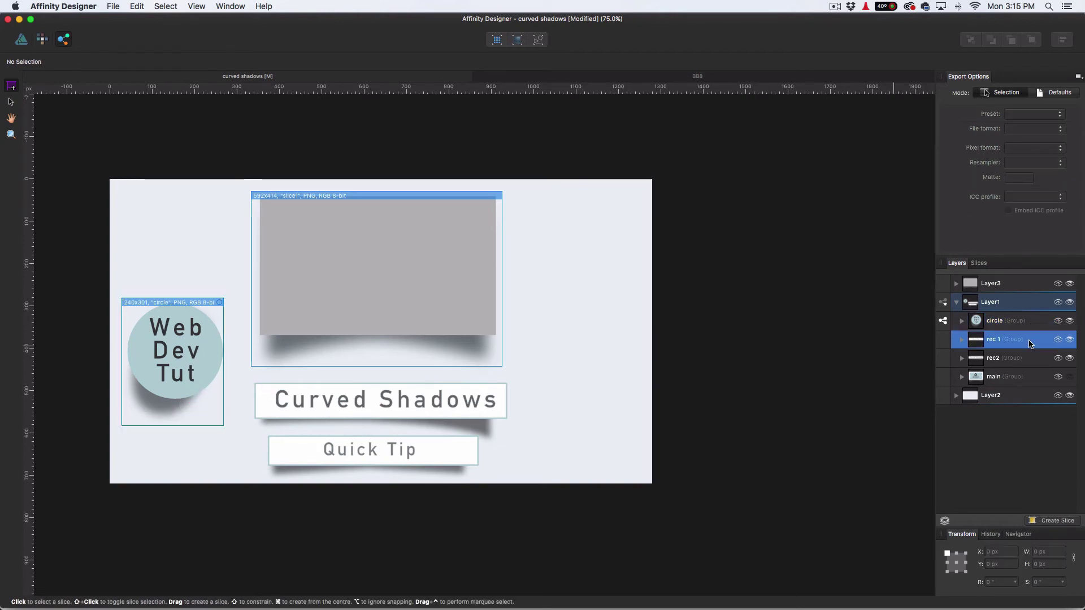
click(1044, 520)
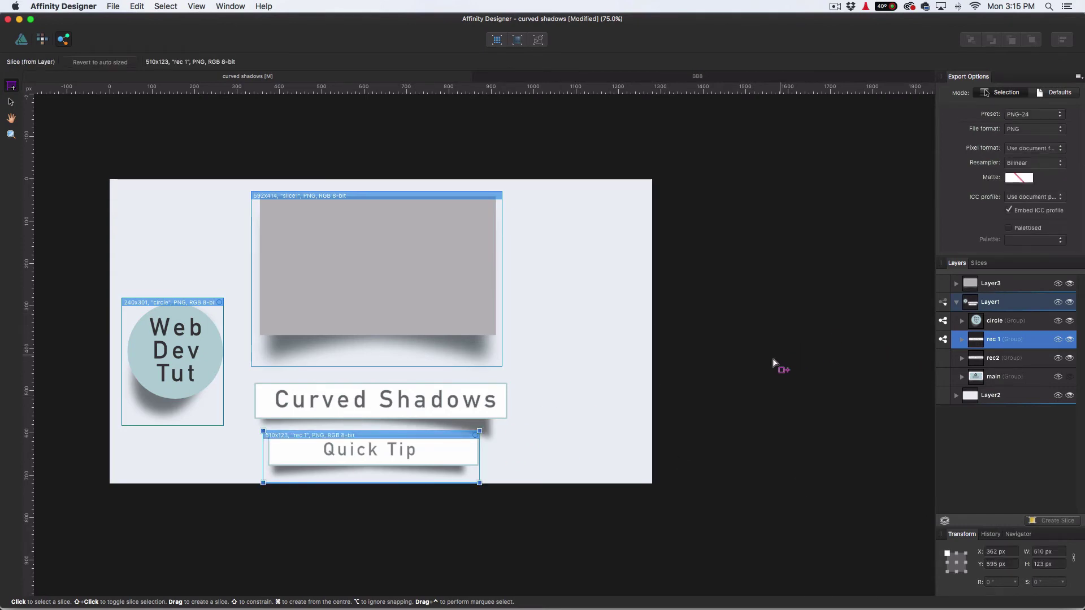
Step: In File > Export, keep Area as Whole document, then cancel without exporting
click(113, 6)
click(133, 122)
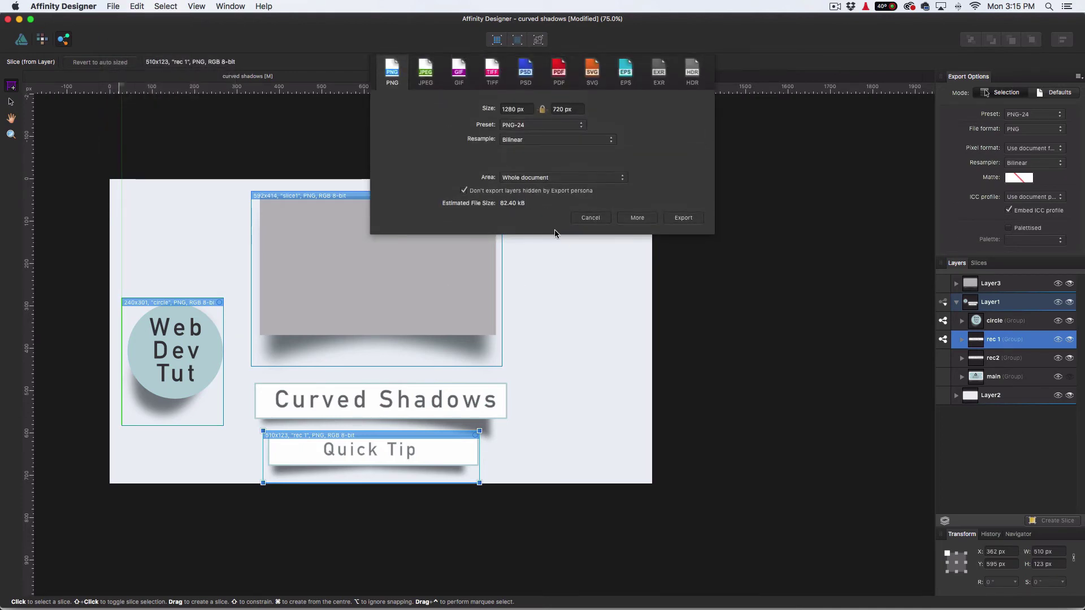
click(620, 179)
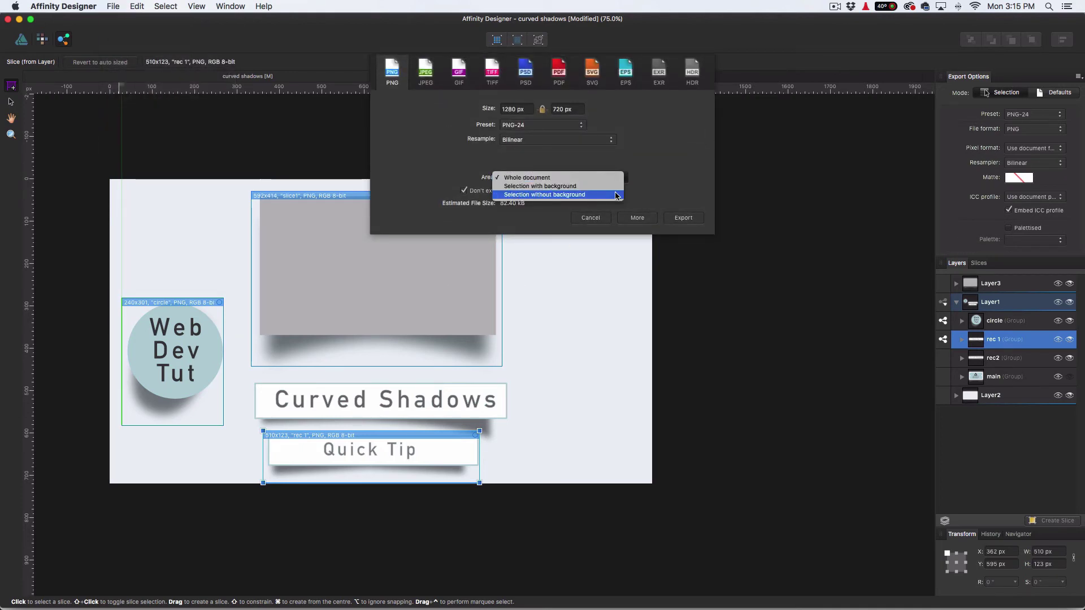
click(621, 178)
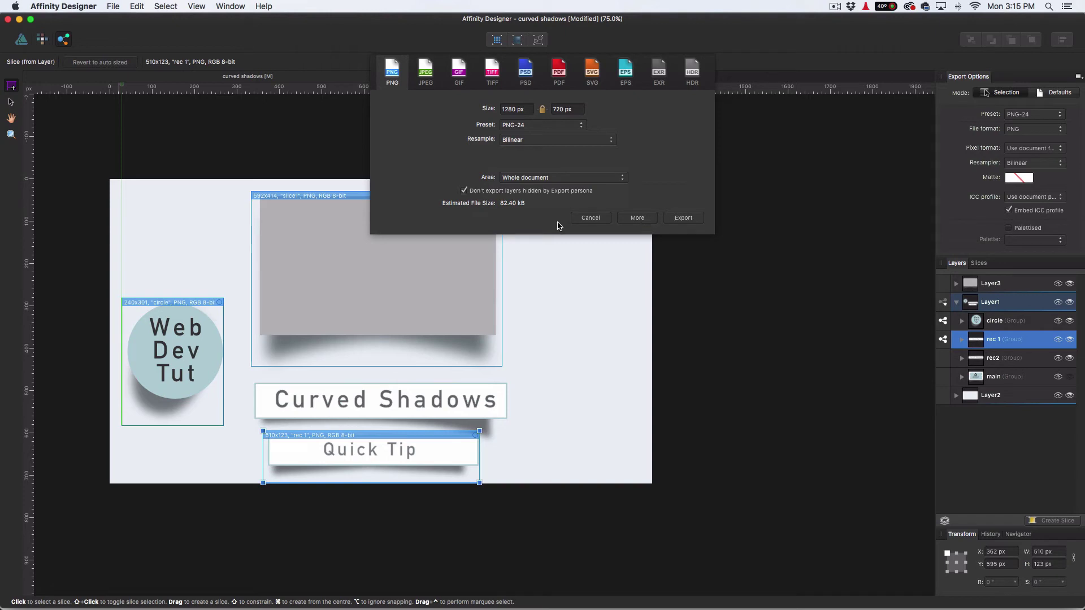
click(589, 218)
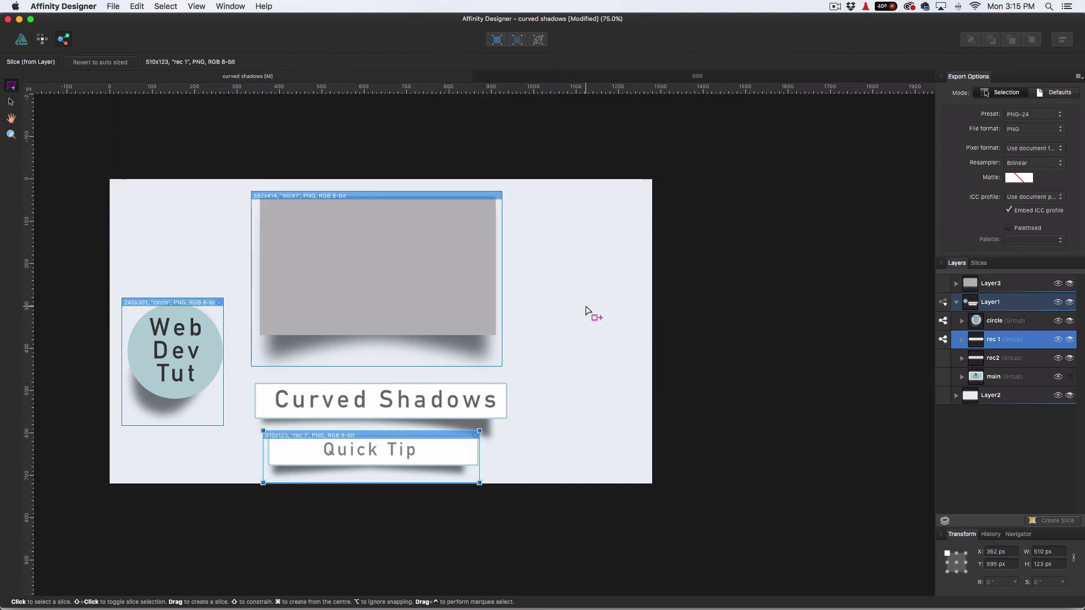
Step: Zoom in, show the Slices list and uncheck export for the background slice
scroll(574, 305, up, 5)
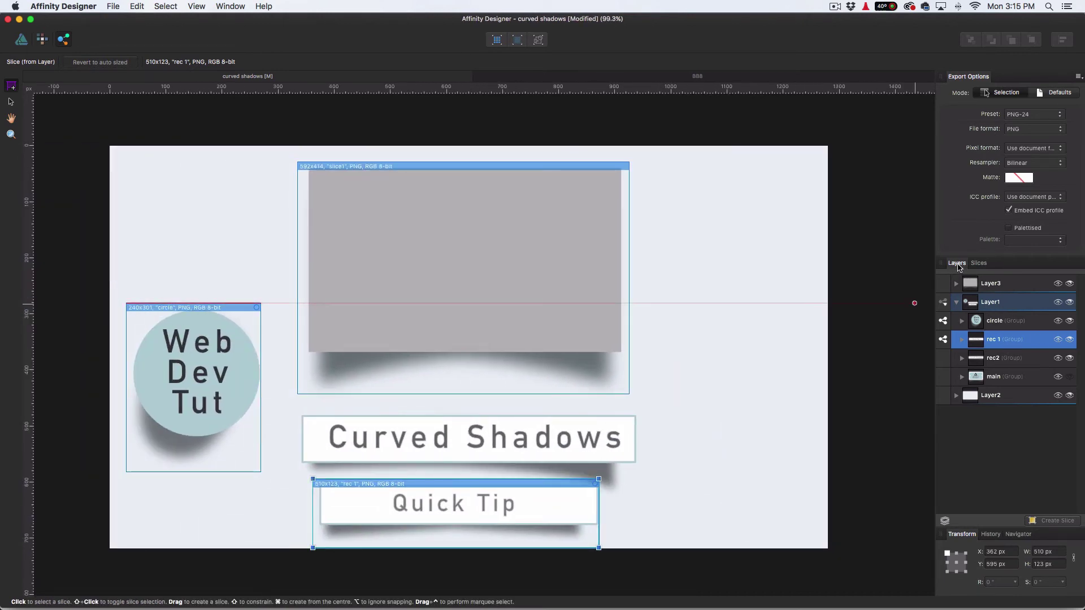
click(979, 264)
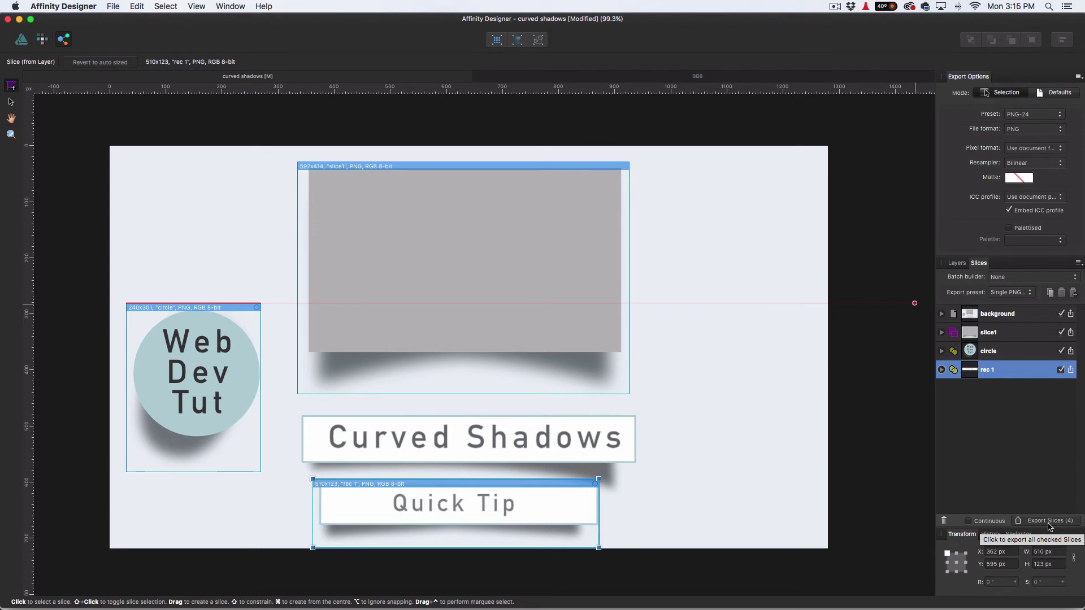
click(1061, 314)
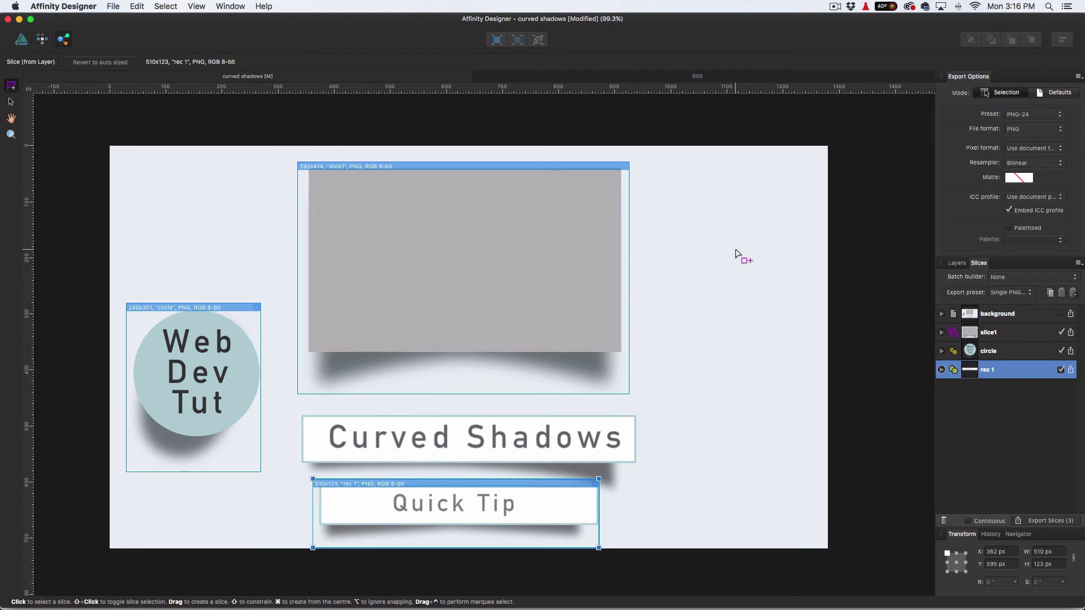
click(111, 7)
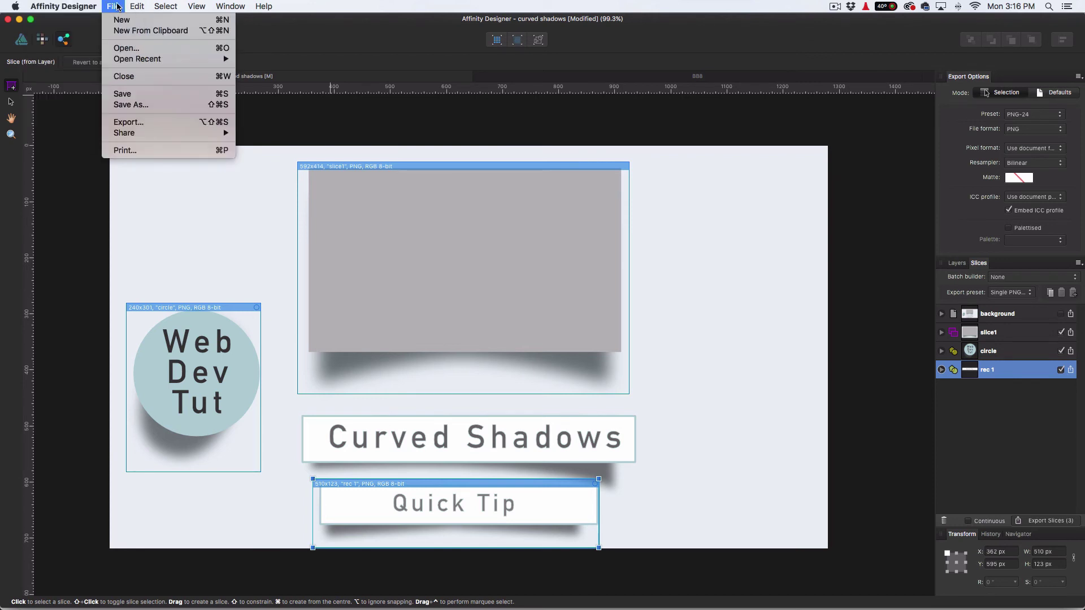
Step: Switch back to the Designer persona
mouse_move(197, 6)
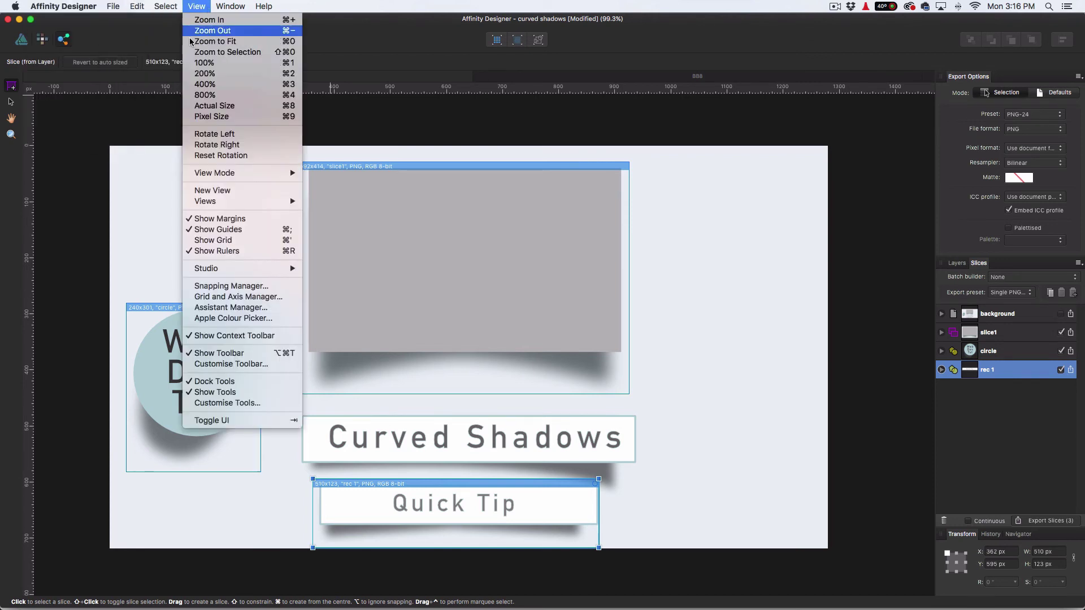
click(21, 39)
click(21, 39)
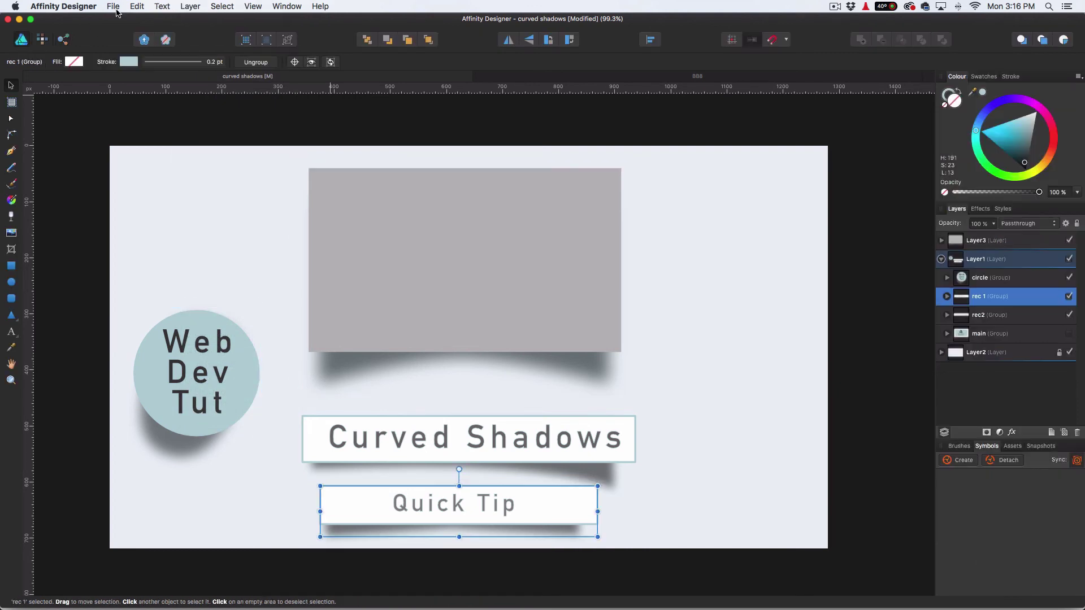
click(114, 7)
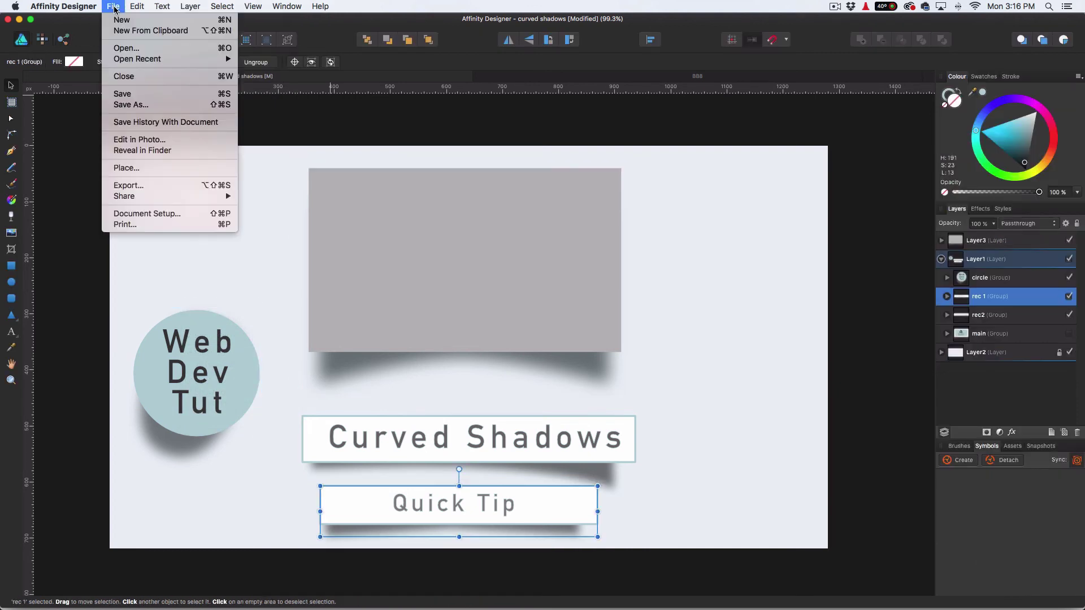
click(24, 45)
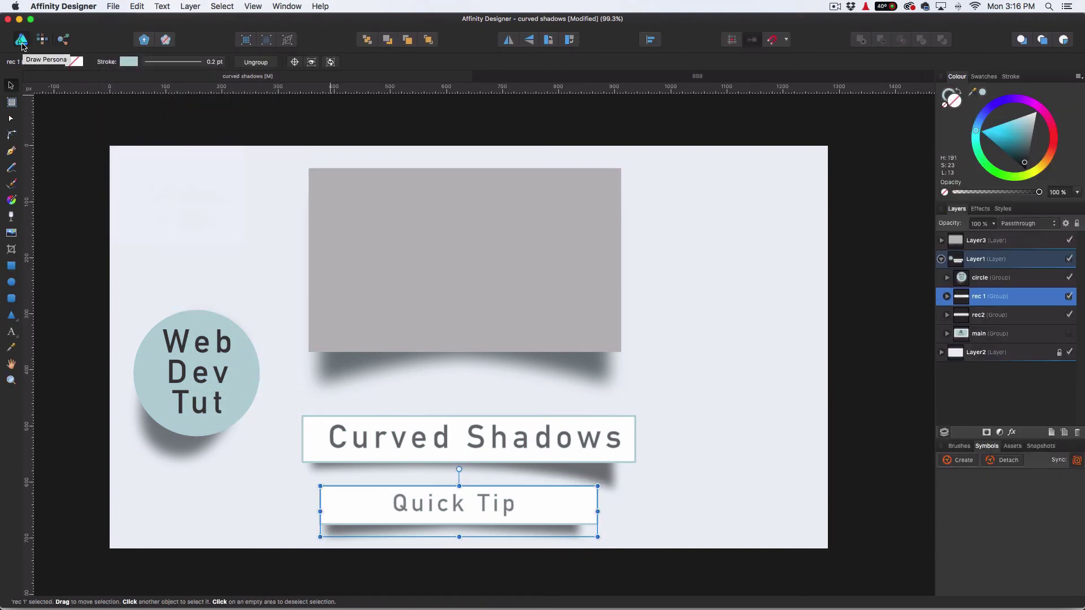
Step: Review Document Setup's Dimensions and Colour tabs, confirm, then hide background Layer2 for transparency
click(113, 7)
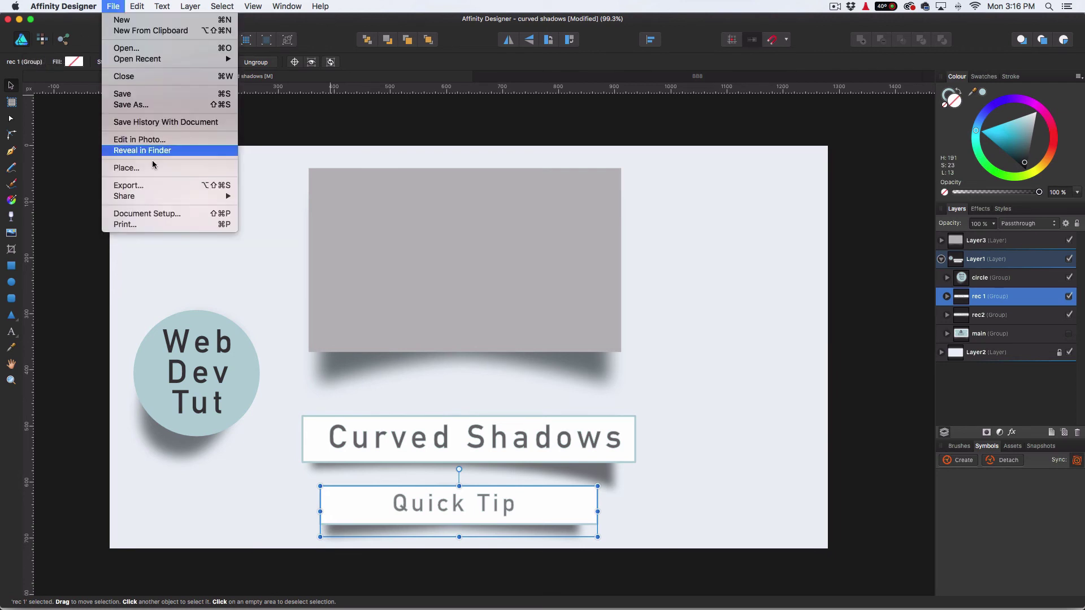
click(154, 217)
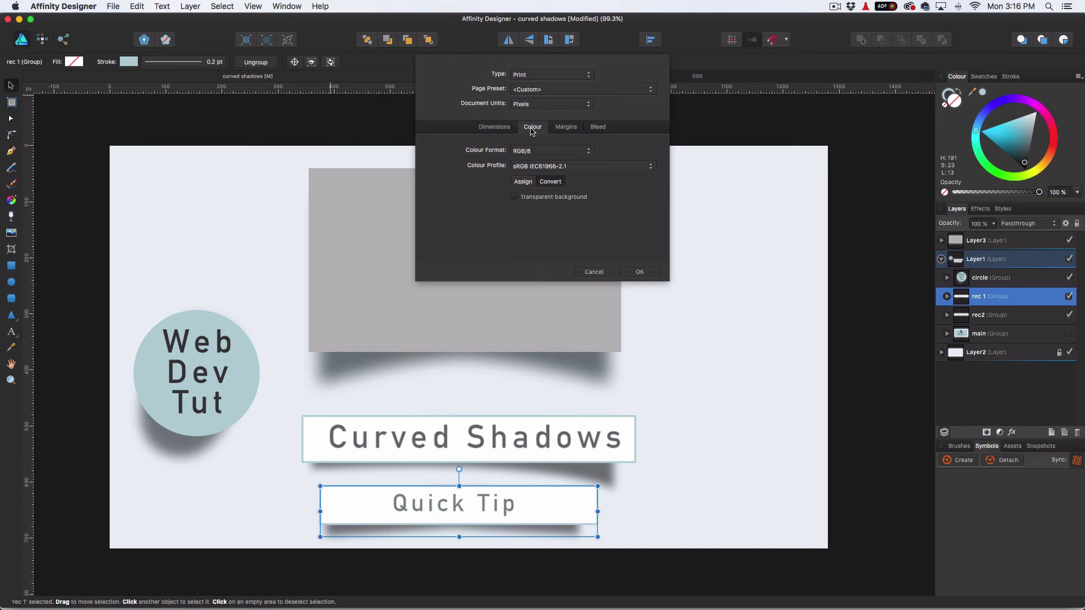
click(494, 126)
click(532, 126)
click(644, 272)
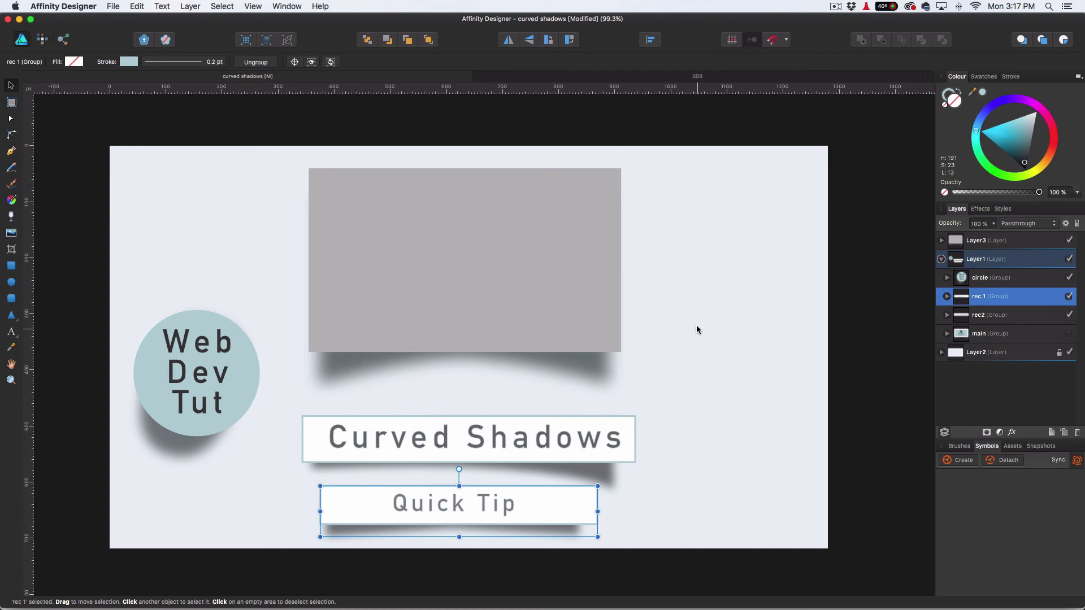
click(1069, 352)
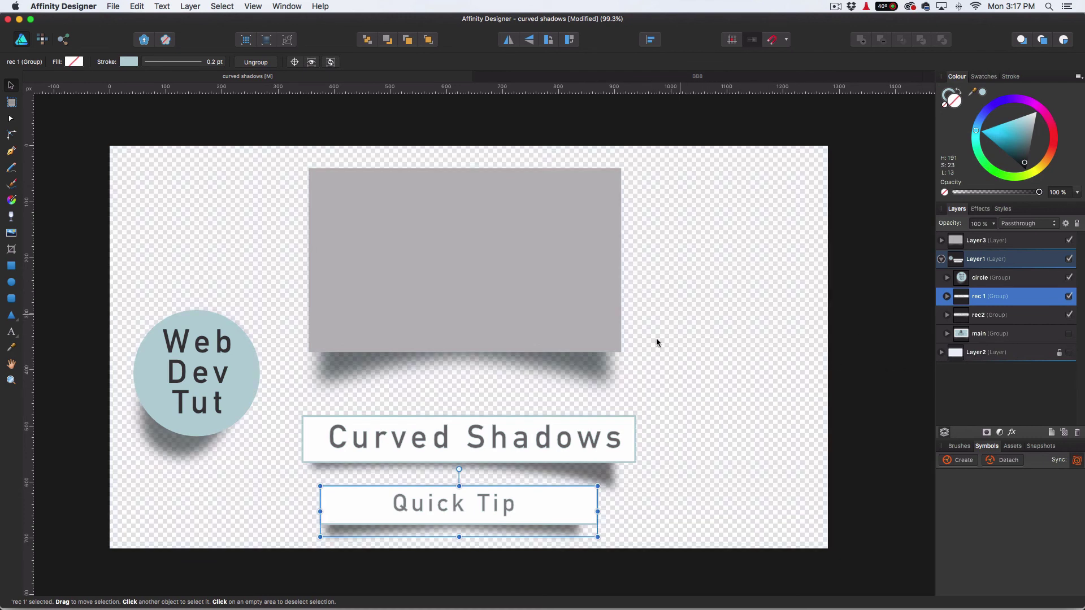
Step: In the Export Persona, set the rec 1 slice to JPEG (Best quality), leaving circle as PNG
click(64, 39)
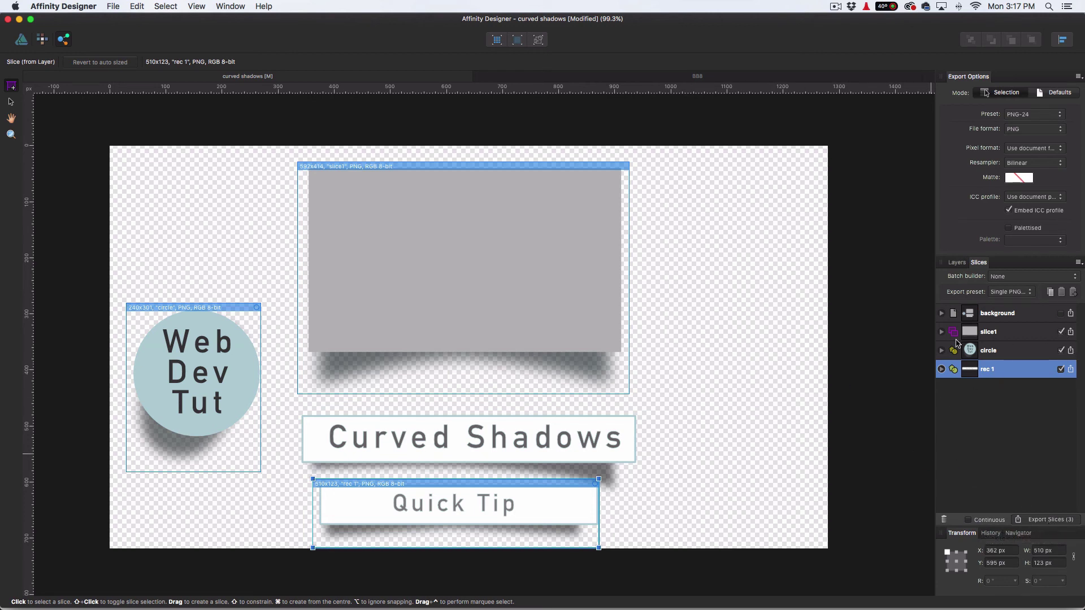
click(941, 351)
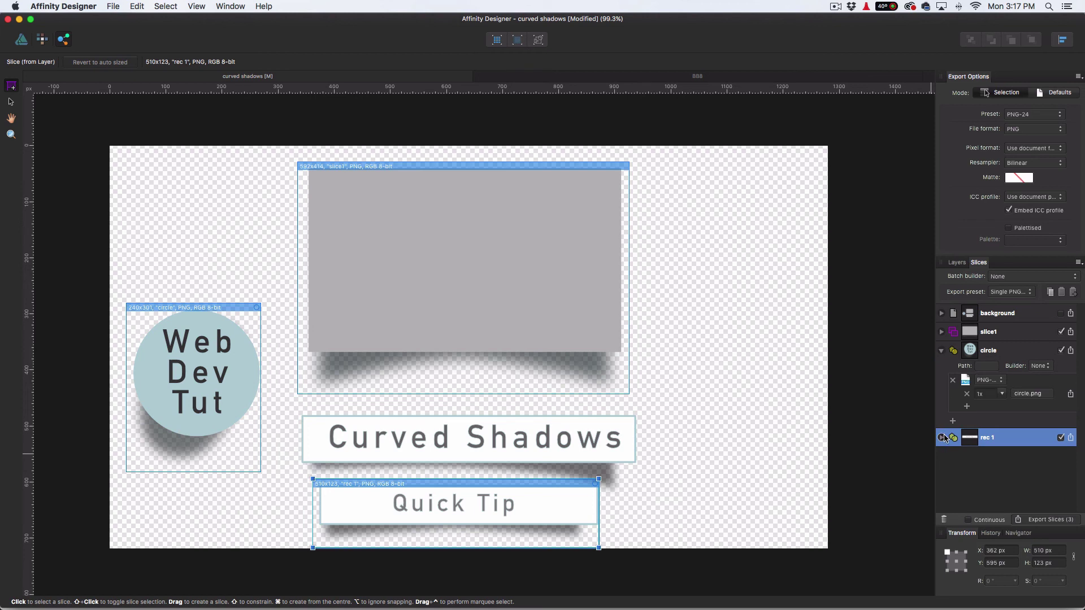
click(941, 437)
click(1002, 468)
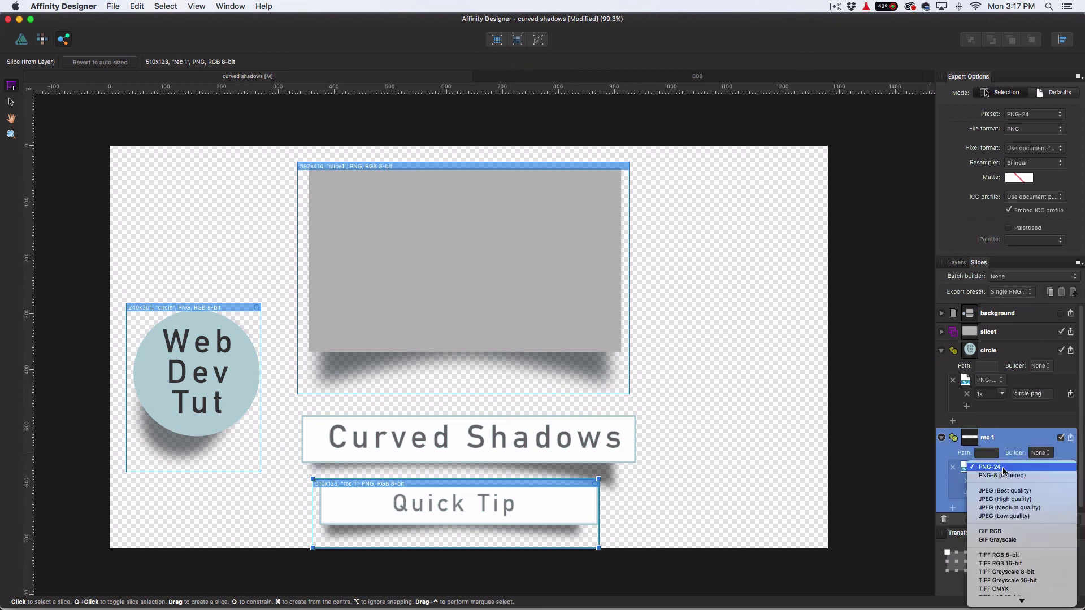
click(1007, 491)
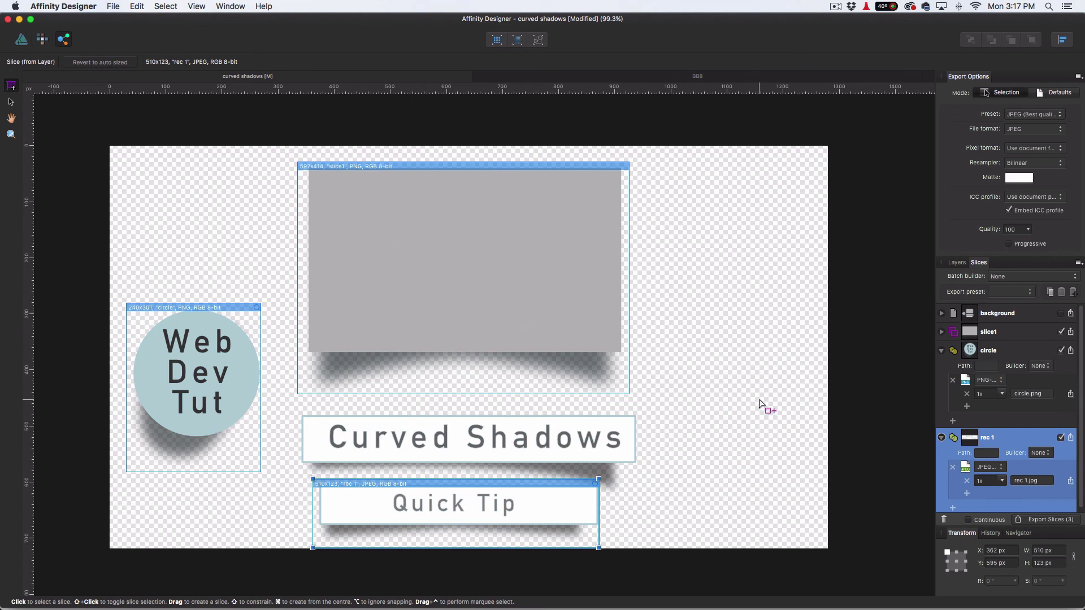
click(941, 437)
click(941, 350)
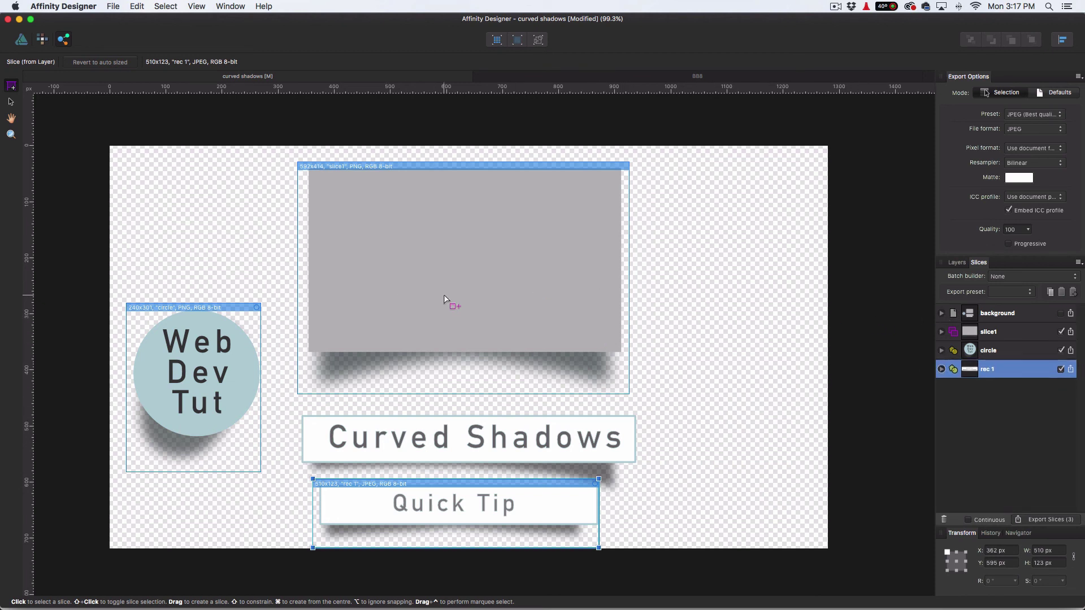
Step: In the Designer persona, expand Layer3 and hide the (Rectangle) so only its curved shadow shows
click(23, 42)
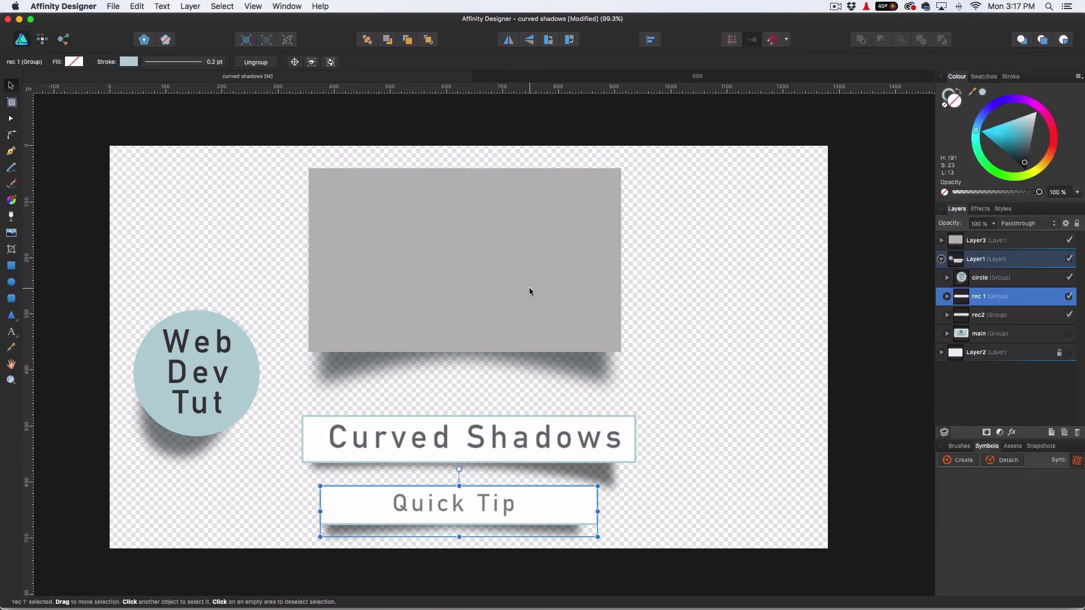
click(941, 240)
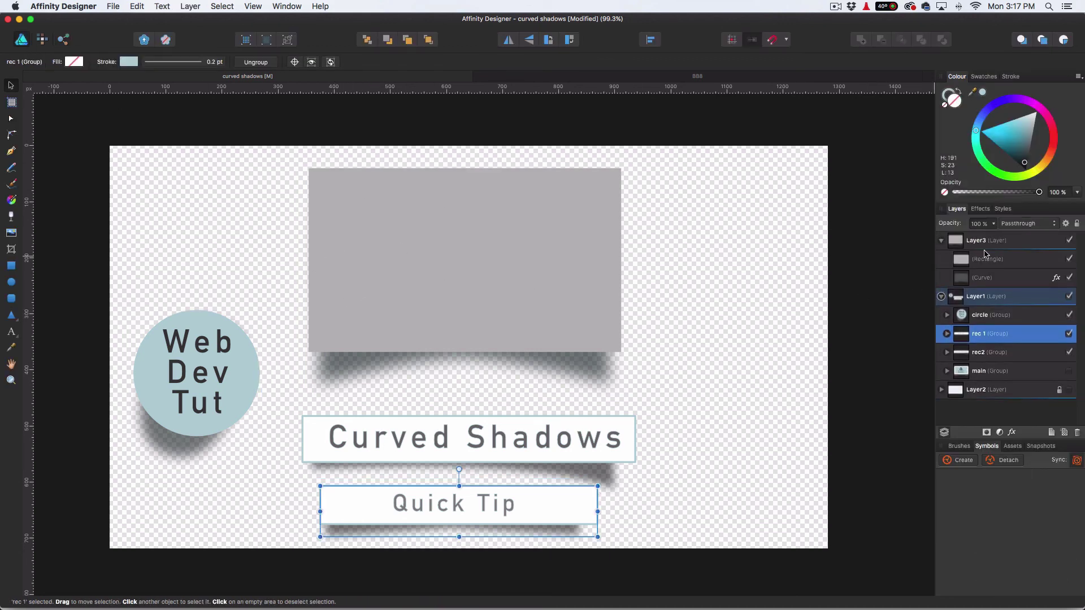
click(1070, 259)
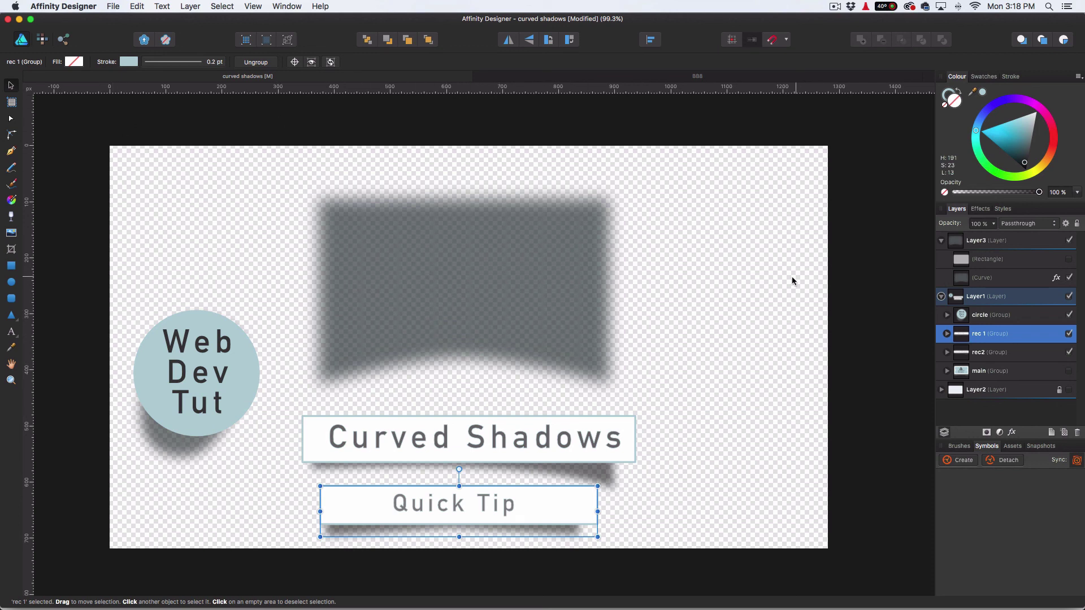
Step: Return to the Export Persona to view the shadow, circle and Quick Tip slices
click(63, 40)
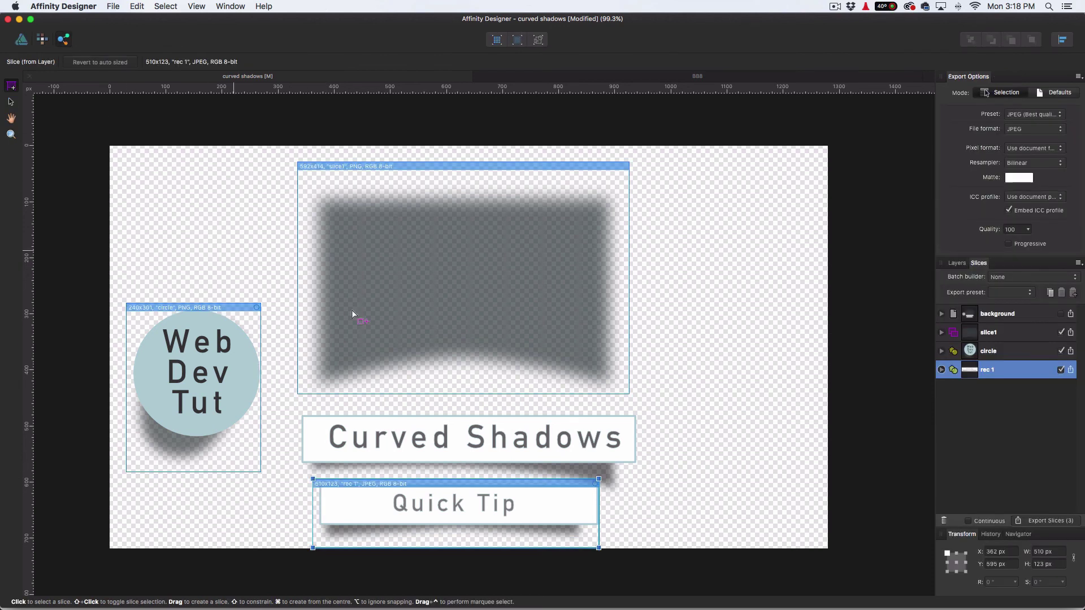